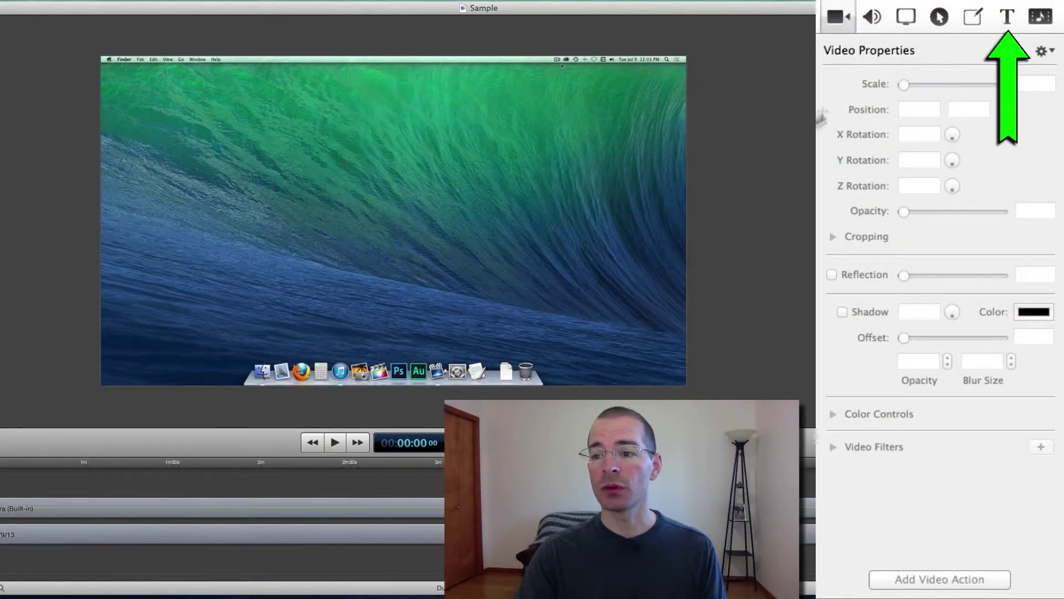
Step: Switch to the Text properties tab and put the playhead at about 00:01:59
{"action": "left_click", "coordinate": [1007, 18]}
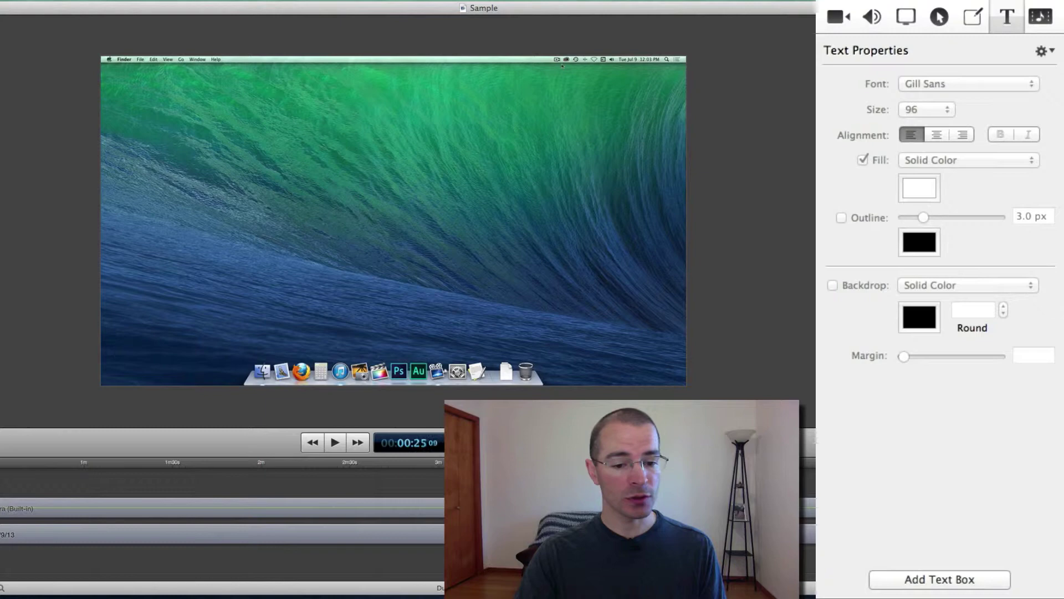
{"action": "left_click_drag", "start_coordinate": [105, 463], "coordinate": [260, 464]}
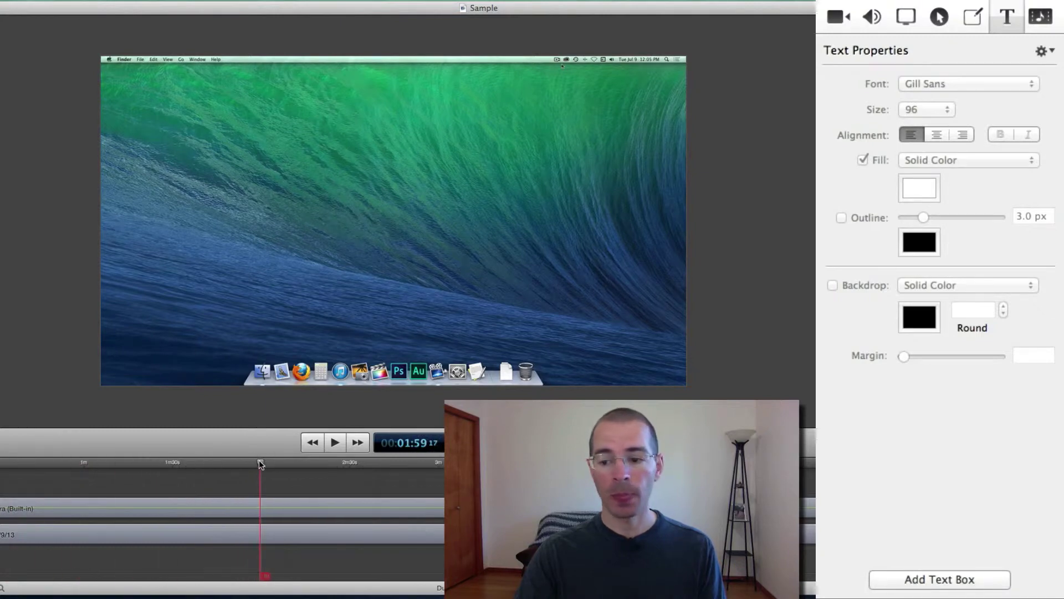
Step: Add a text box at 1:59 and replace its placeholder with 'Geek Out Tech'
{"action": "left_click", "coordinate": [888, 586]}
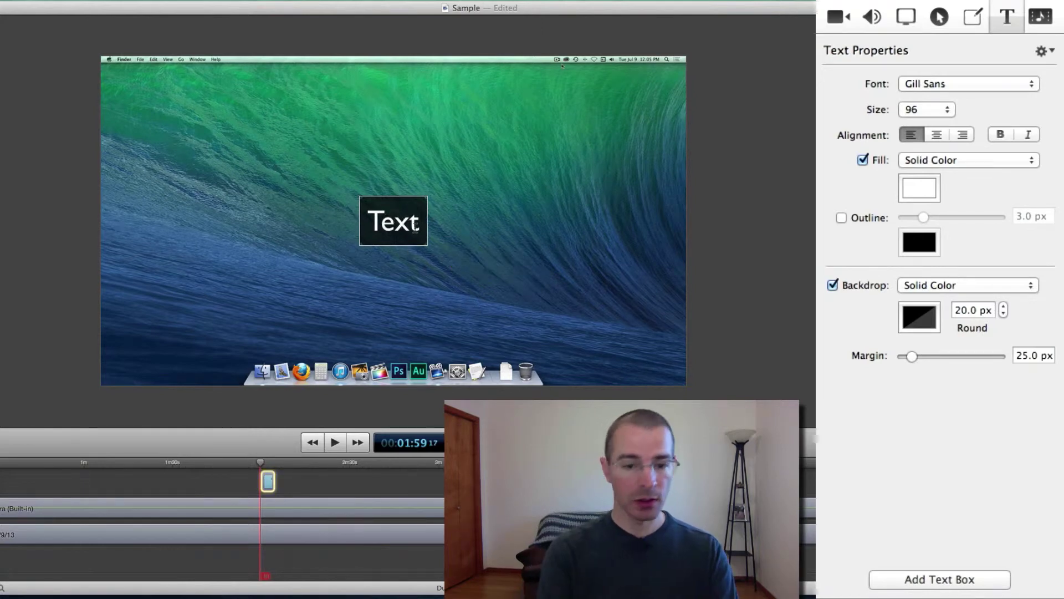
{"action": "key", "text": "BackSpace"}
{"action": "key", "text": "BackSpace"}
{"action": "key", "text": "BackSpace"}
{"action": "key", "text": "BackSpace"}
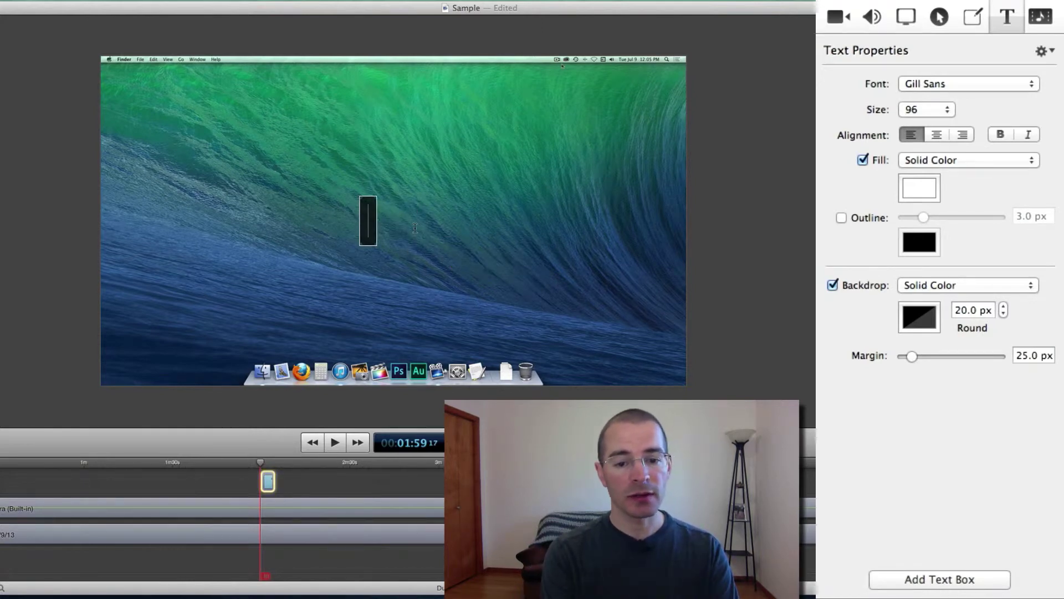
{"action": "type", "text": "Geek"}
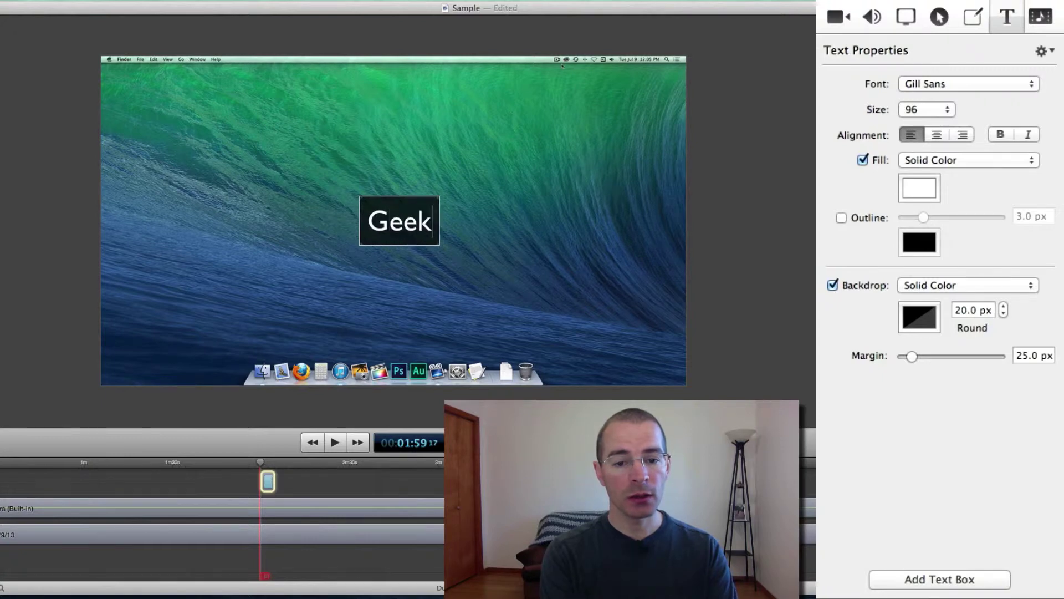
{"action": "type", "text": " Out Te"}
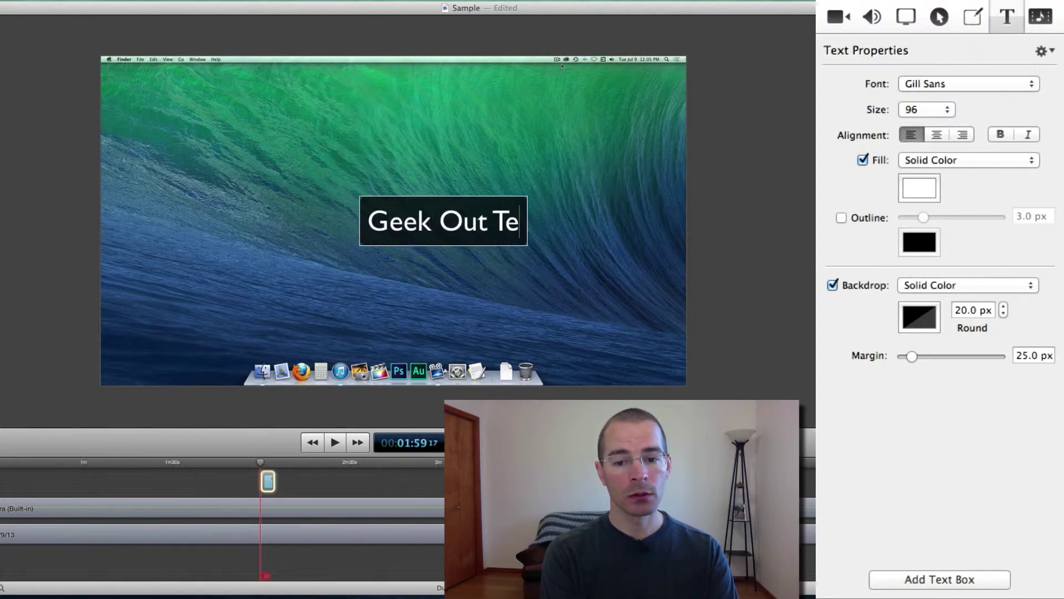
{"action": "type", "text": "ch"}
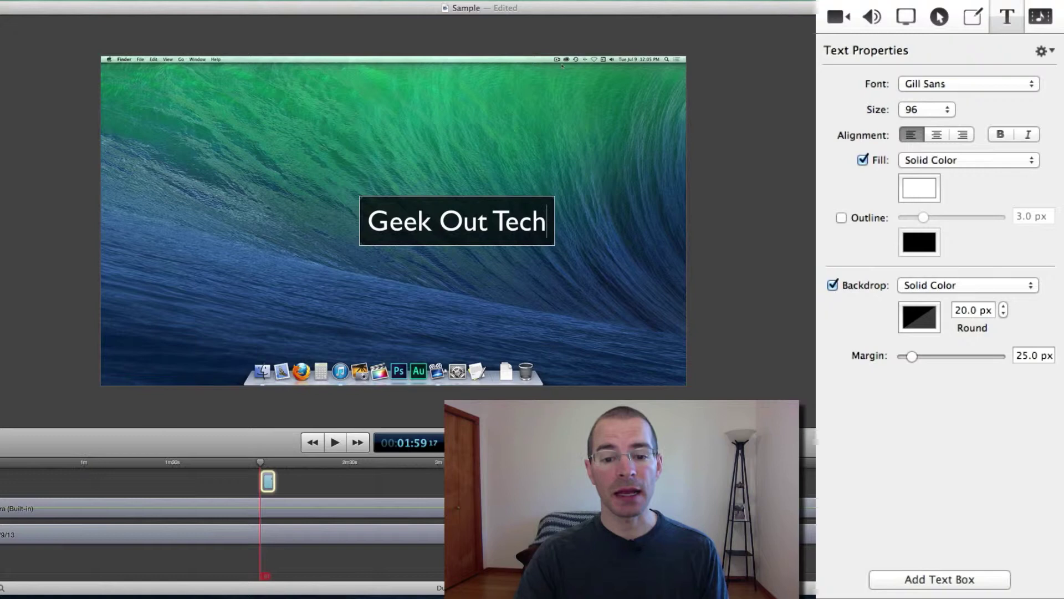
{"action": "key", "text": "Escape"}
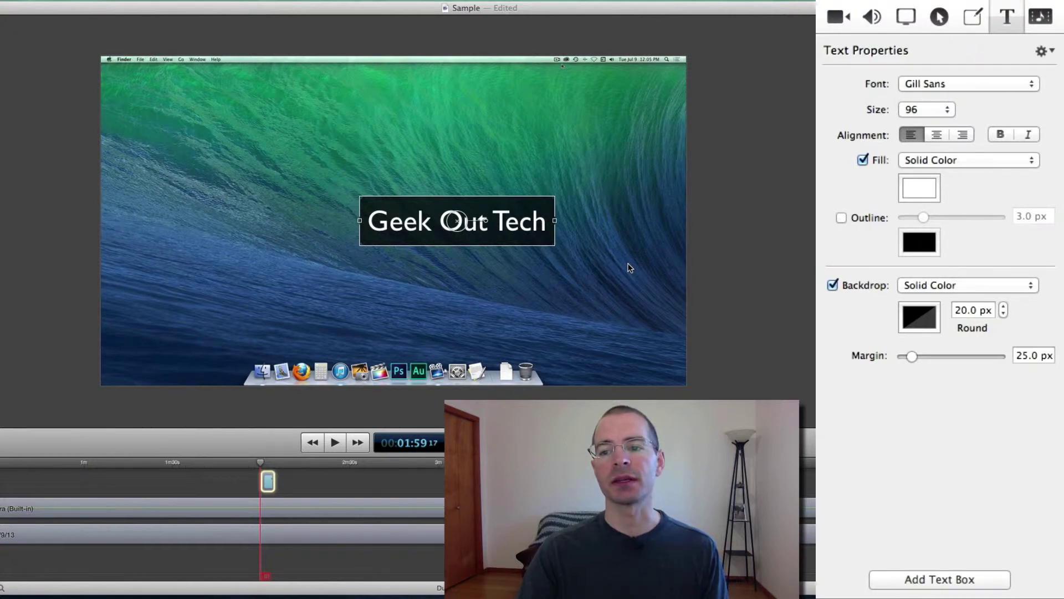
Step: Change the title font to Kyrial Sans Pro, size 144, and turn on Italic
{"action": "left_click", "coordinate": [990, 85]}
{"action": "left_click", "coordinate": [971, 542]}
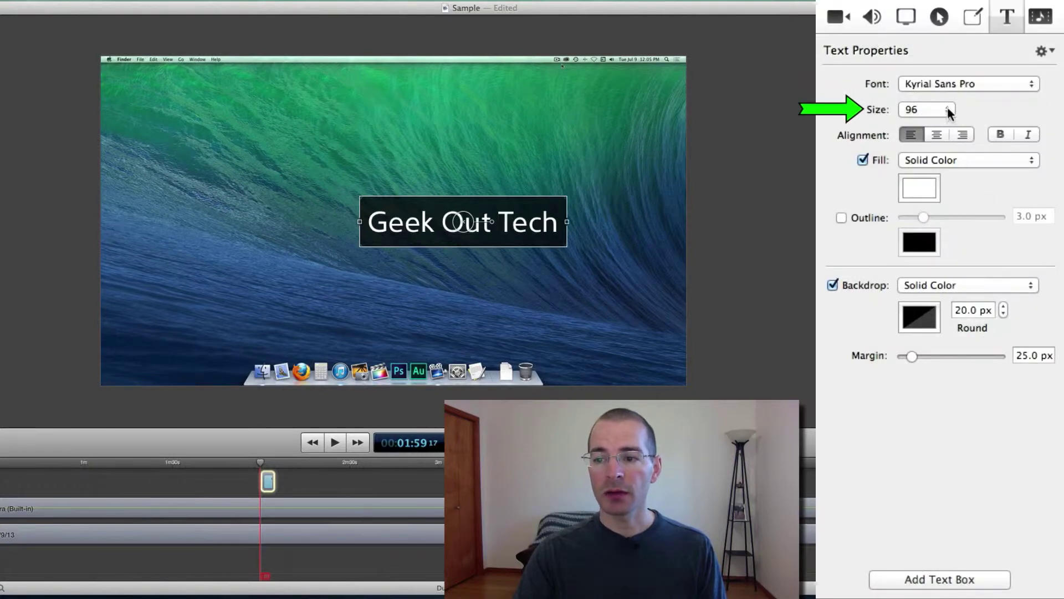
{"action": "left_click", "coordinate": [945, 109]}
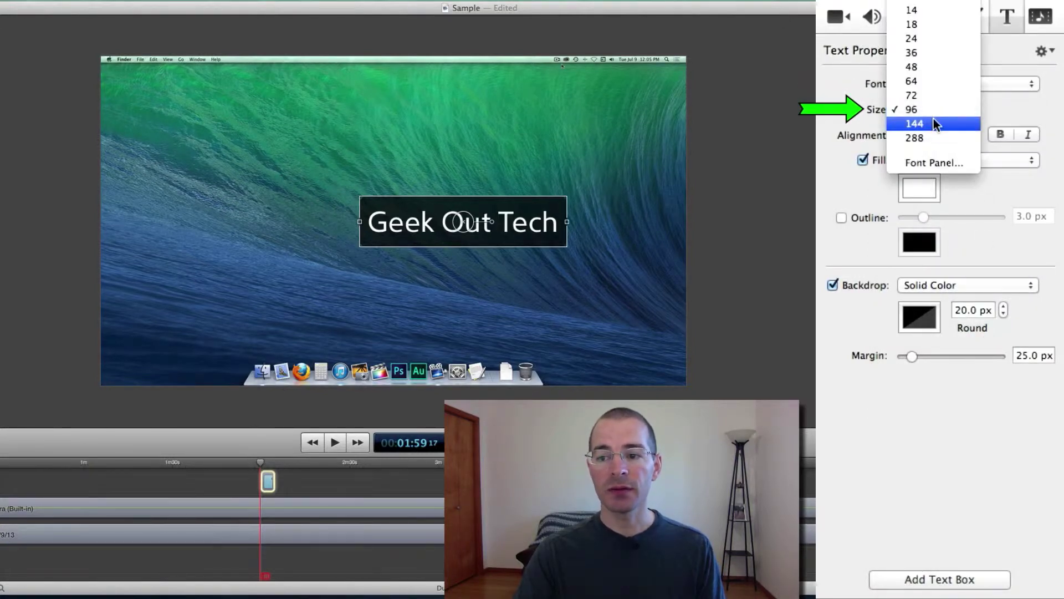
{"action": "left_click", "coordinate": [934, 122]}
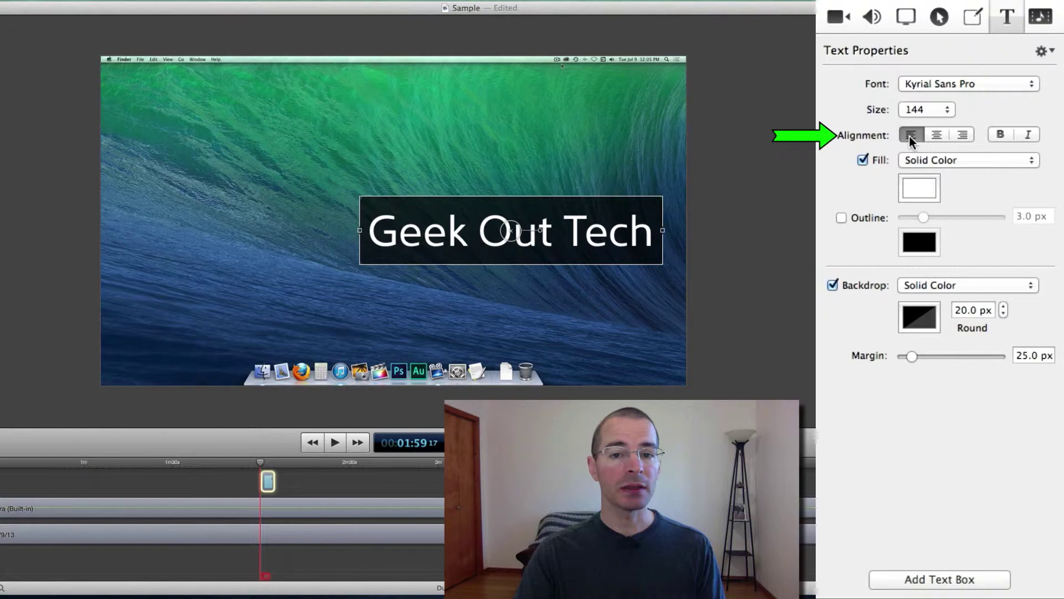
{"action": "left_click", "coordinate": [1028, 134]}
Step: Remove the italic and make the title text tangerine orange
{"action": "left_click", "coordinate": [1028, 135]}
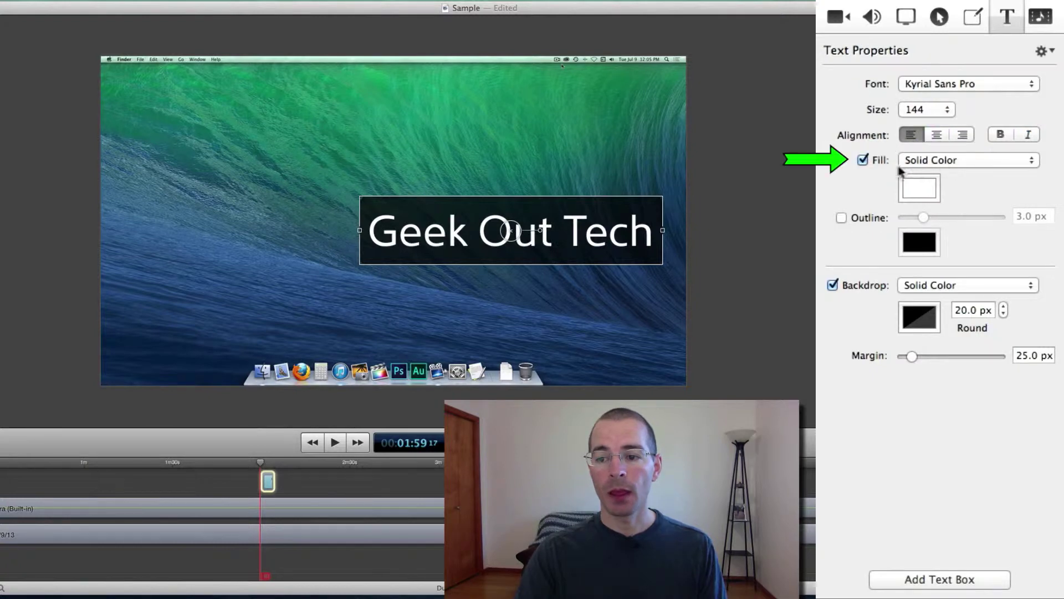
{"action": "left_click", "coordinate": [913, 194]}
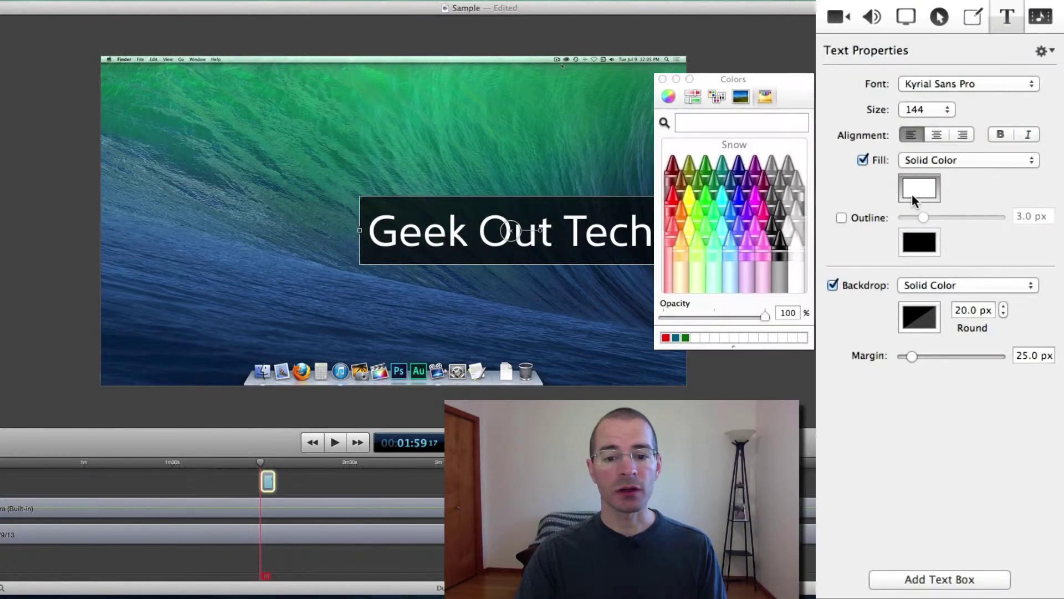
{"action": "left_click", "coordinate": [676, 209]}
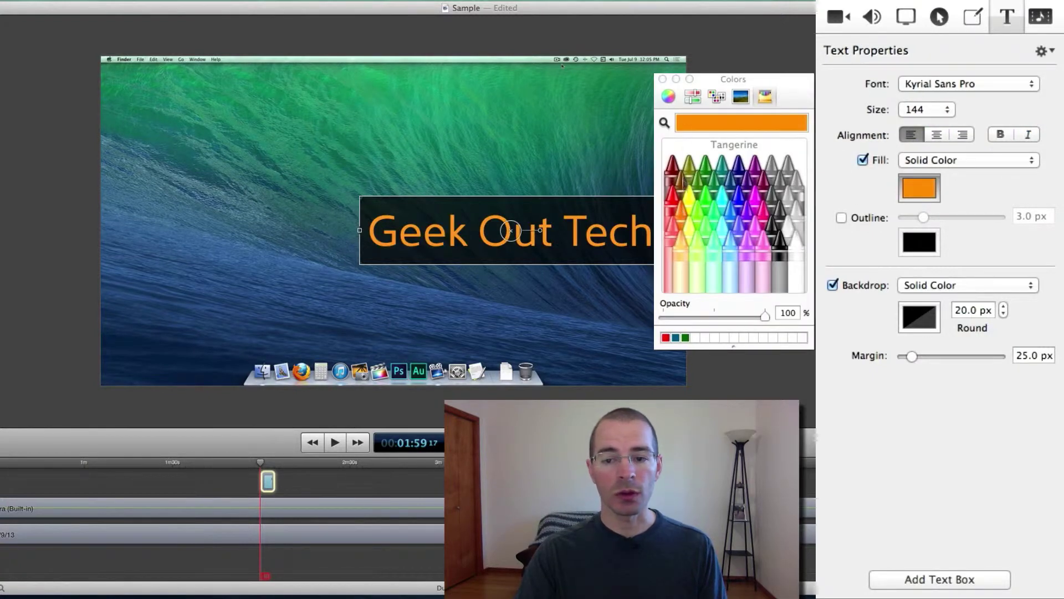
{"action": "left_click", "coordinate": [662, 79]}
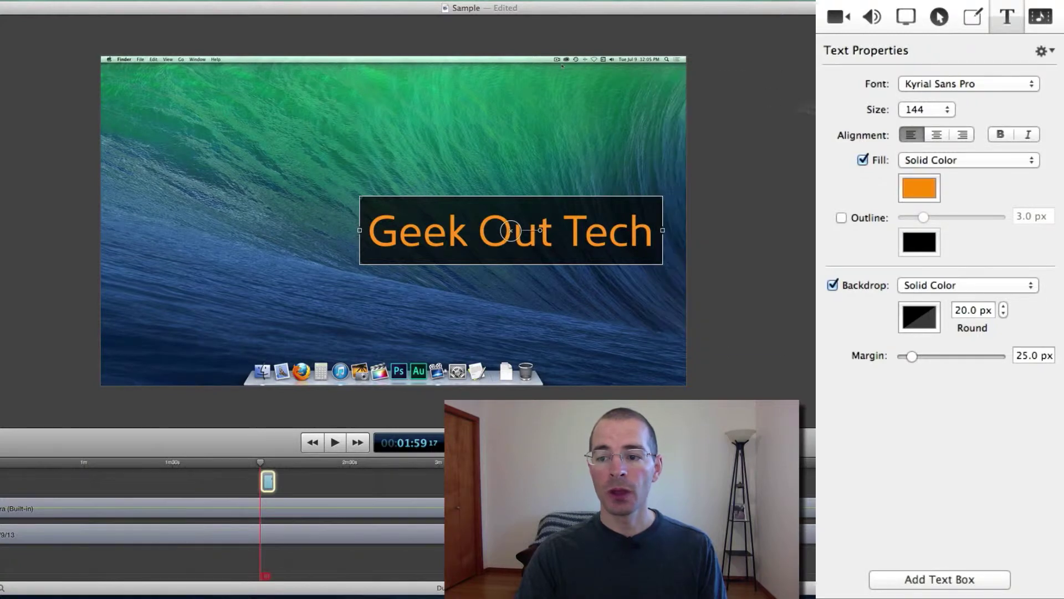
Step: Switch the text fill to a gradient with an Aqua colour
{"action": "left_click", "coordinate": [977, 162]}
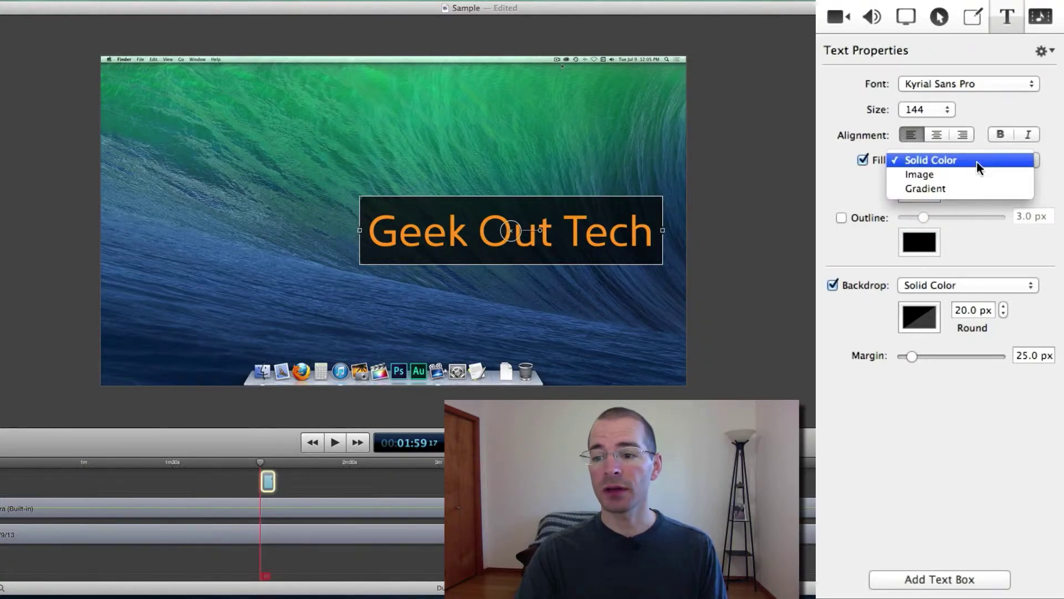
{"action": "left_click", "coordinate": [943, 189]}
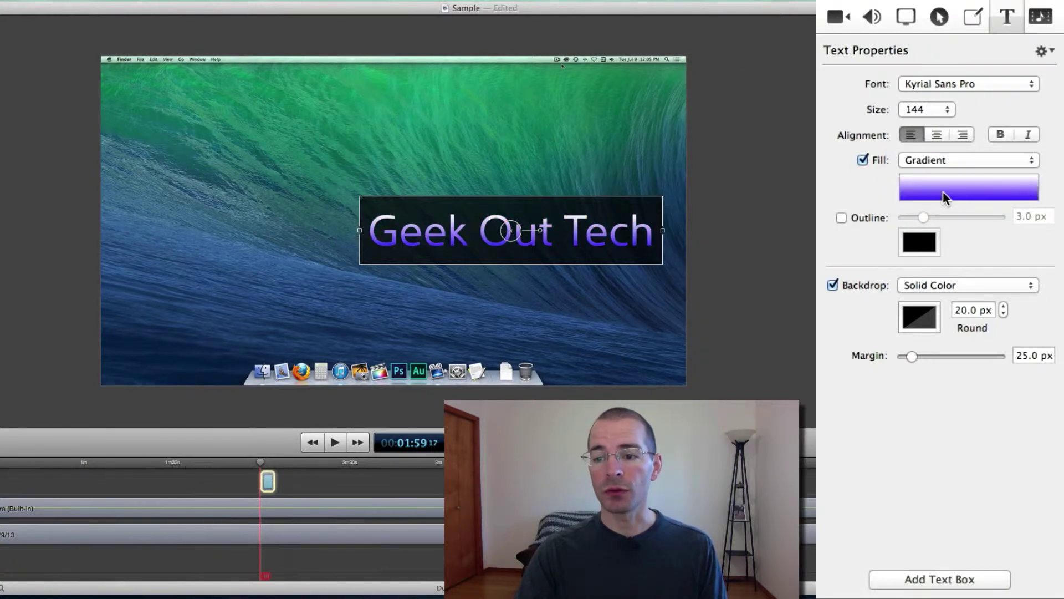
{"action": "left_click", "coordinate": [913, 196]}
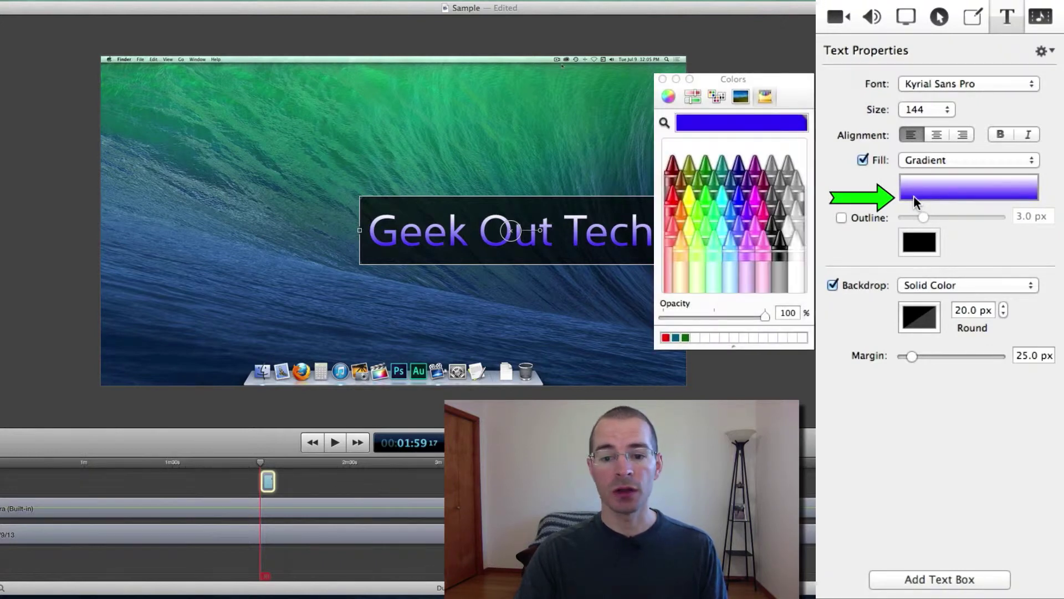
{"action": "left_click", "coordinate": [727, 212]}
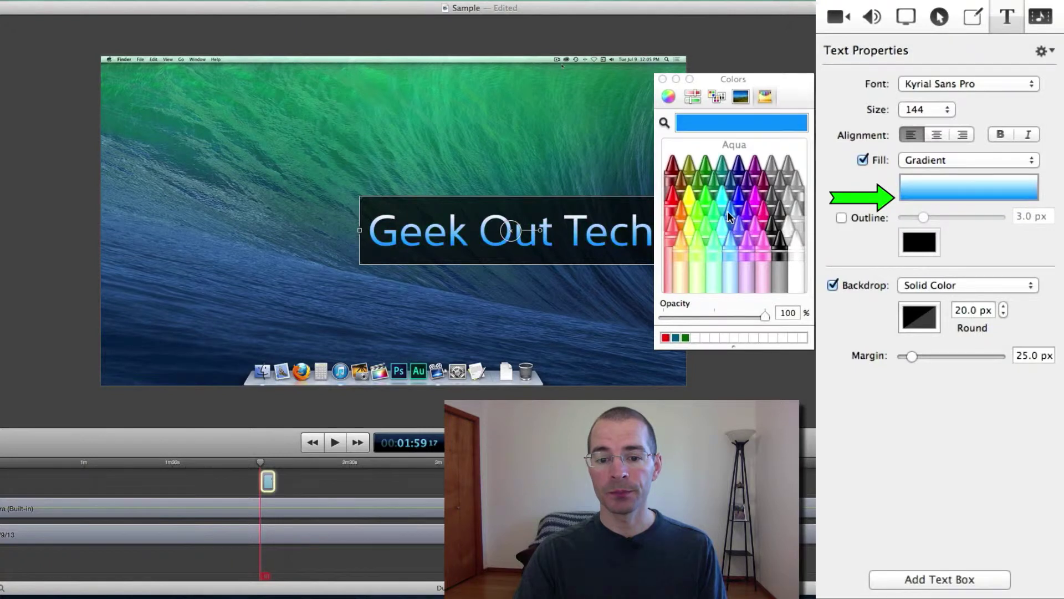
{"action": "left_click", "coordinate": [662, 79]}
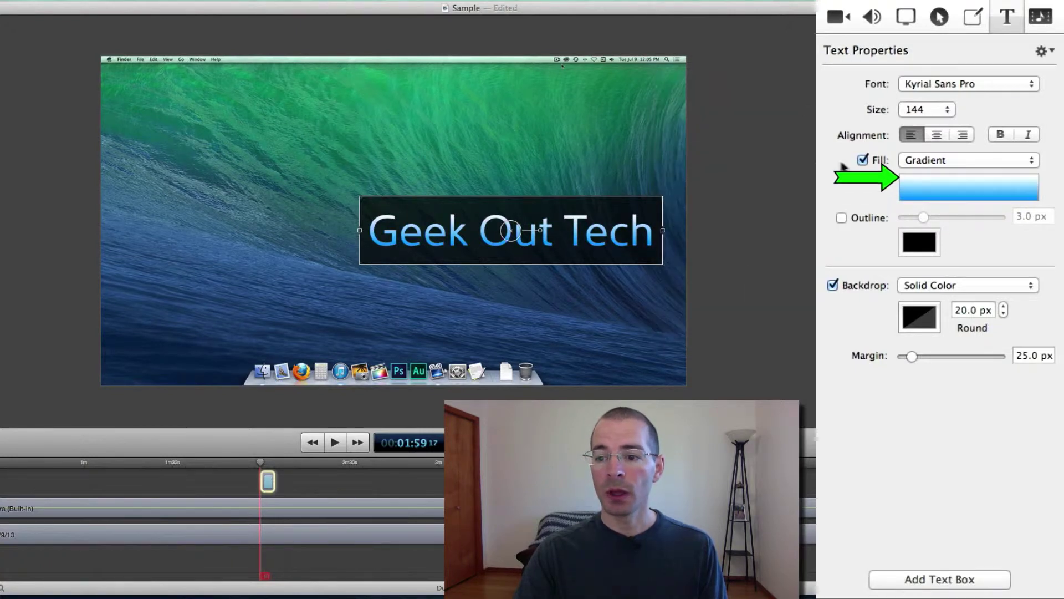
Step: Make the gradient's top colour Sea Foam green
{"action": "left_click", "coordinate": [923, 177]}
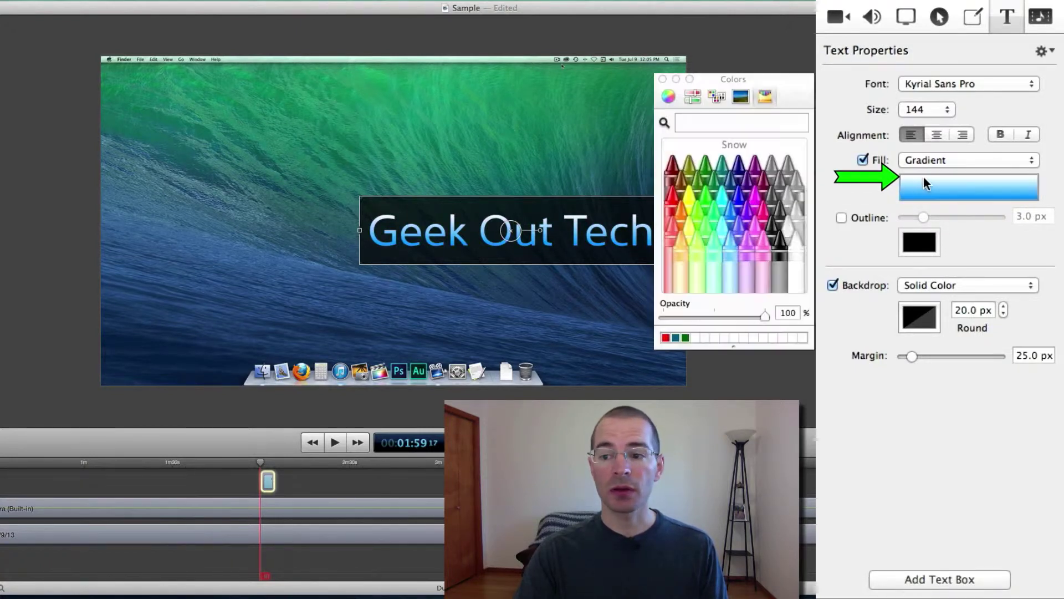
{"action": "left_click", "coordinate": [715, 216]}
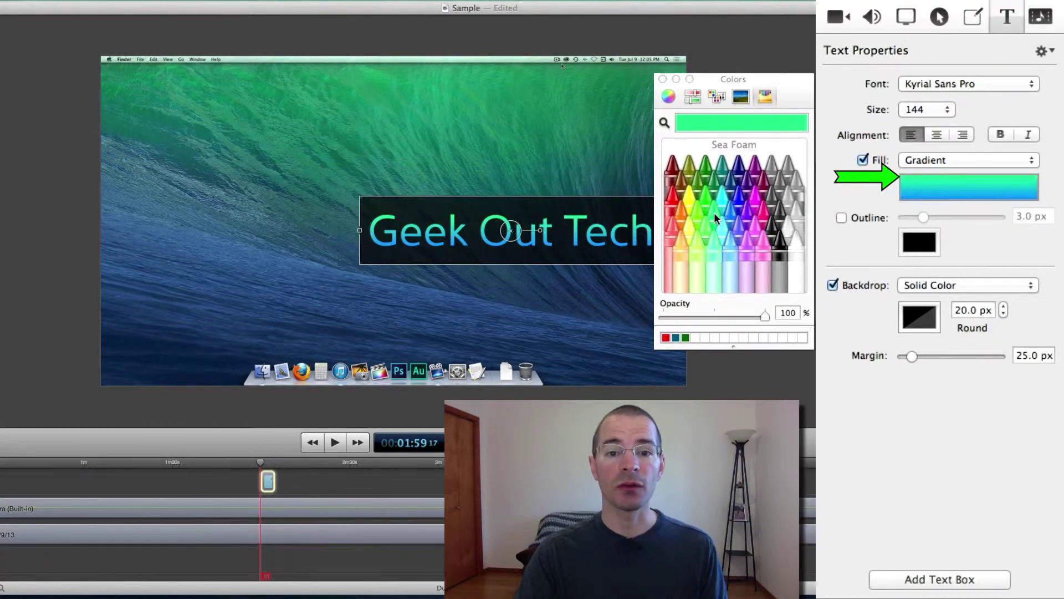
{"action": "left_click", "coordinate": [663, 80]}
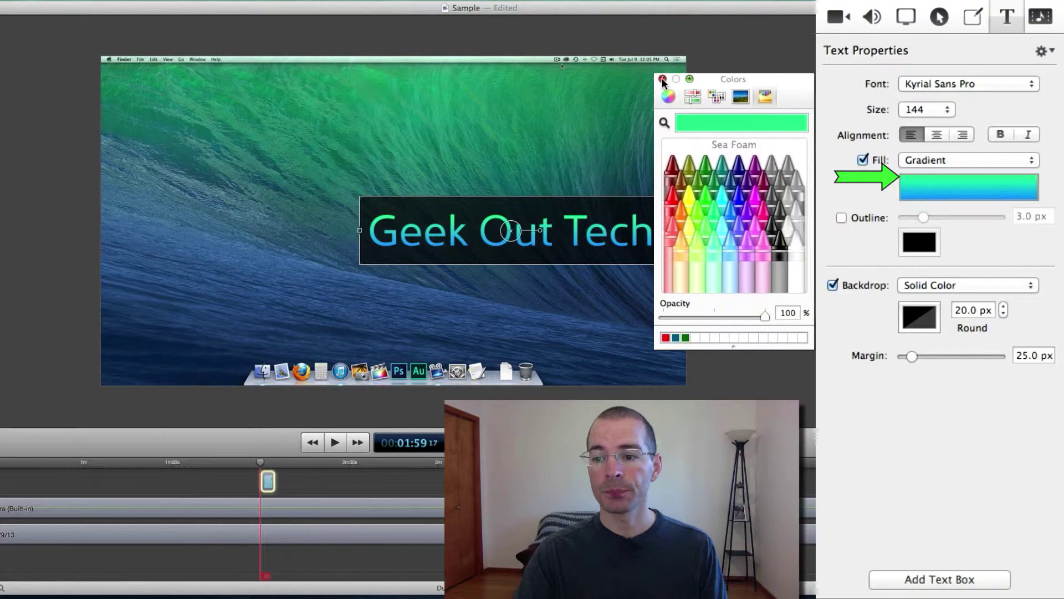
{"action": "left_click", "coordinate": [929, 160]}
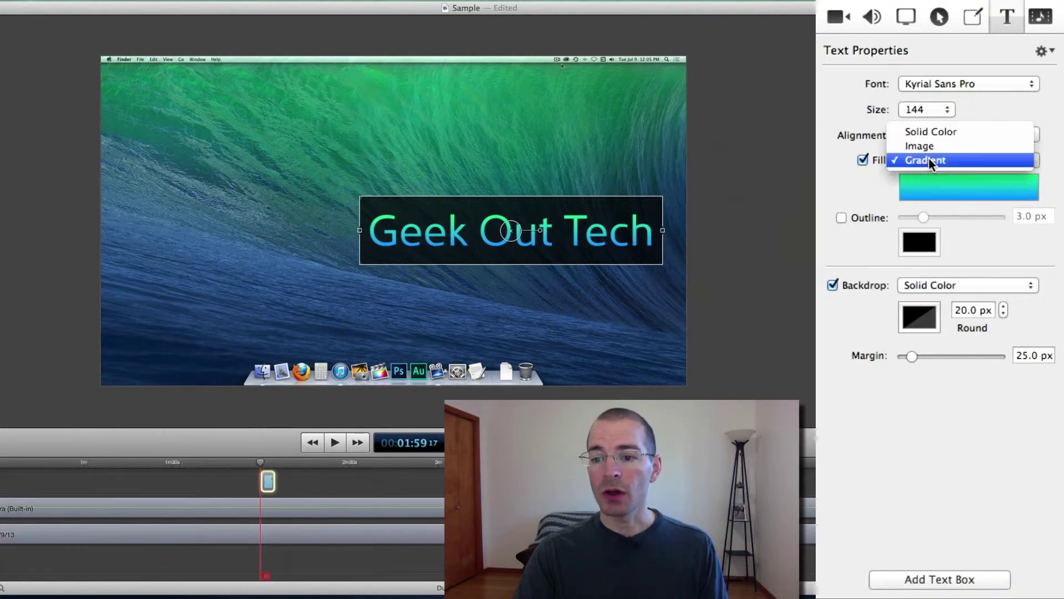
Step: Try an Image fill, cancel the file chooser, then return the text to solid orange
{"action": "left_click", "coordinate": [927, 146]}
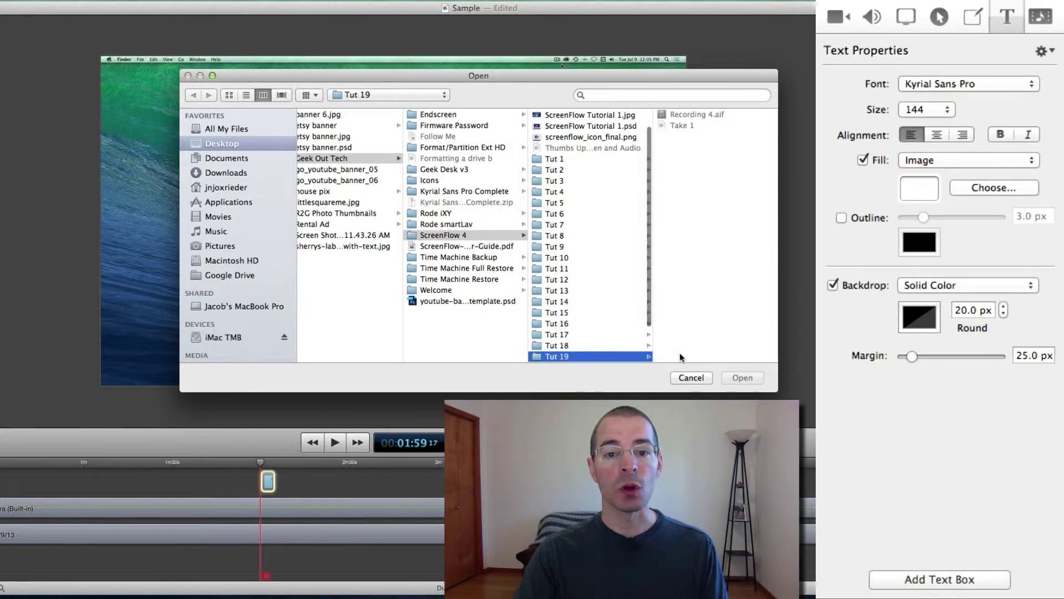
{"action": "left_click", "coordinate": [690, 377]}
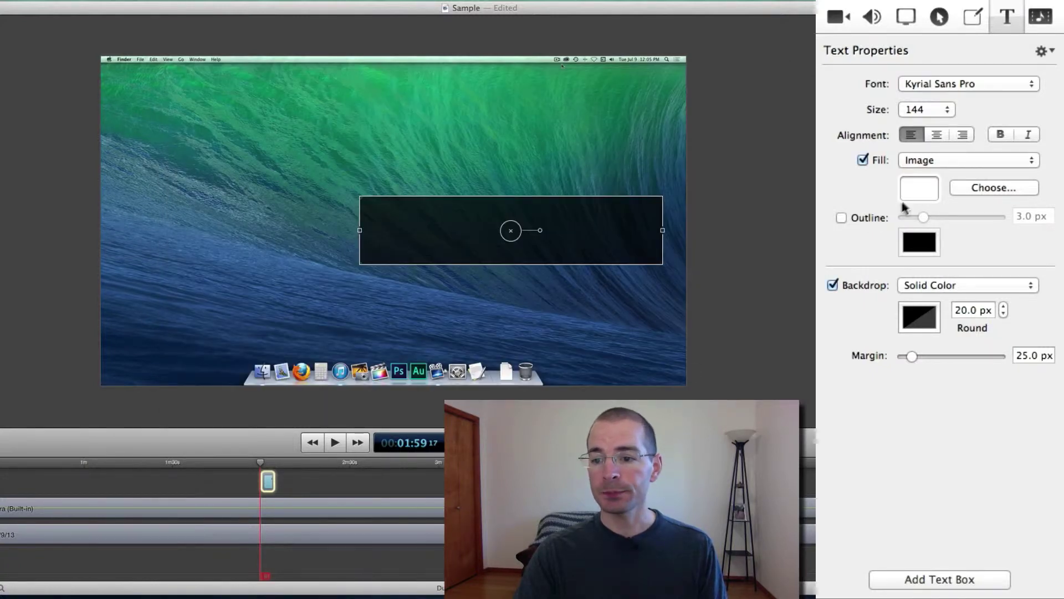
{"action": "left_click", "coordinate": [928, 162]}
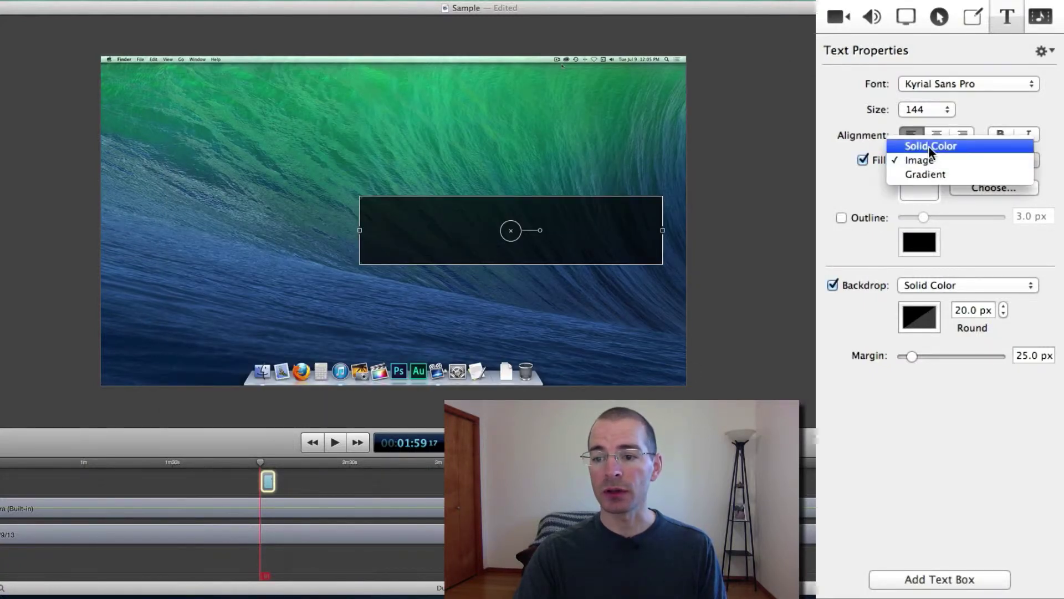
{"action": "left_click", "coordinate": [929, 147]}
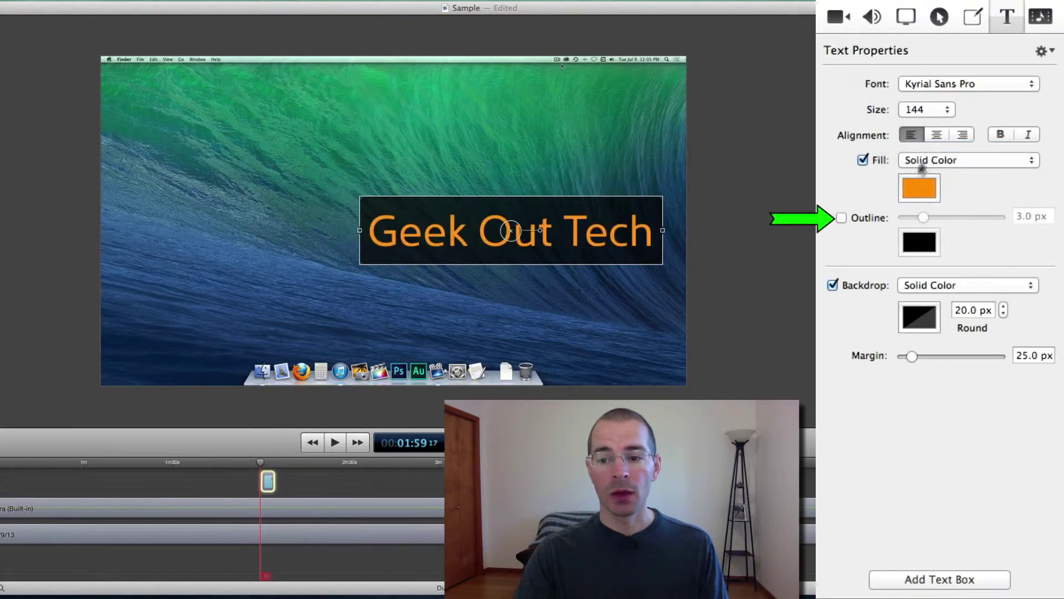
Step: Add a 2.3 px Lemon yellow outline to the text and make the backdrop Aqua
{"action": "left_click", "coordinate": [841, 217]}
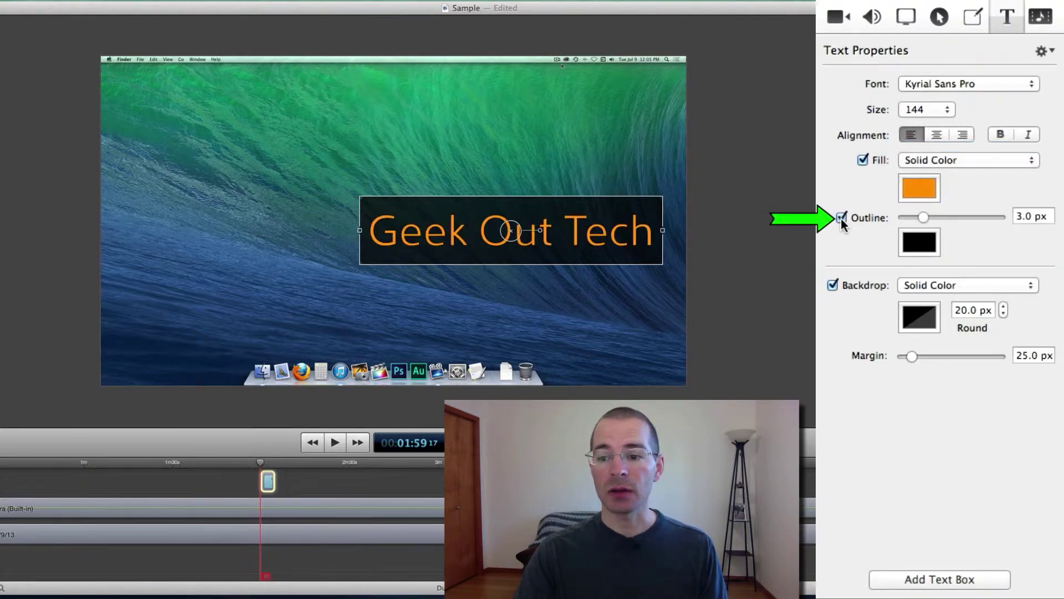
{"action": "left_click", "coordinate": [929, 242]}
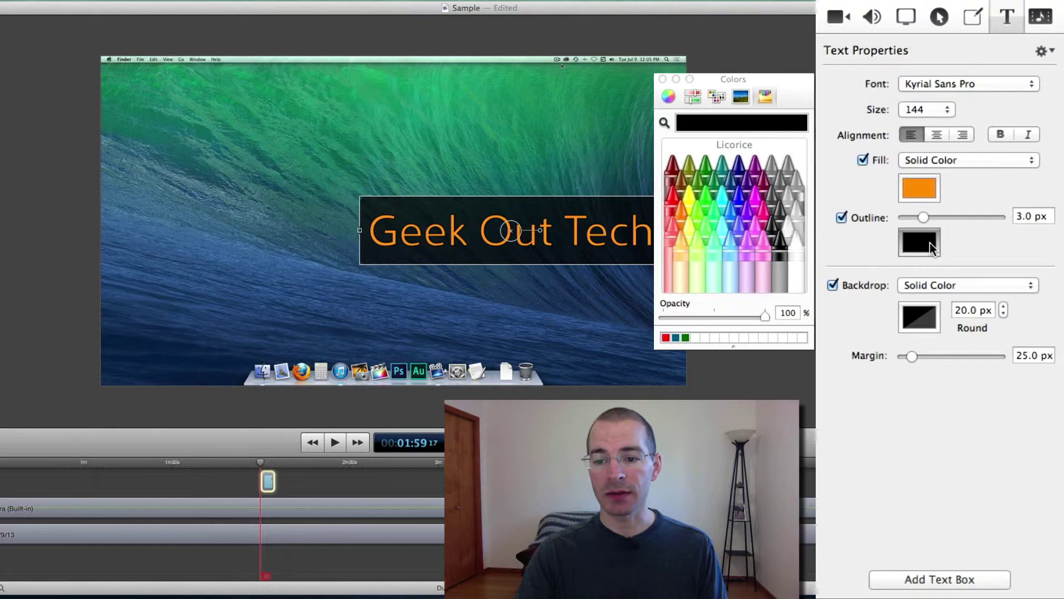
{"action": "left_click", "coordinate": [690, 192]}
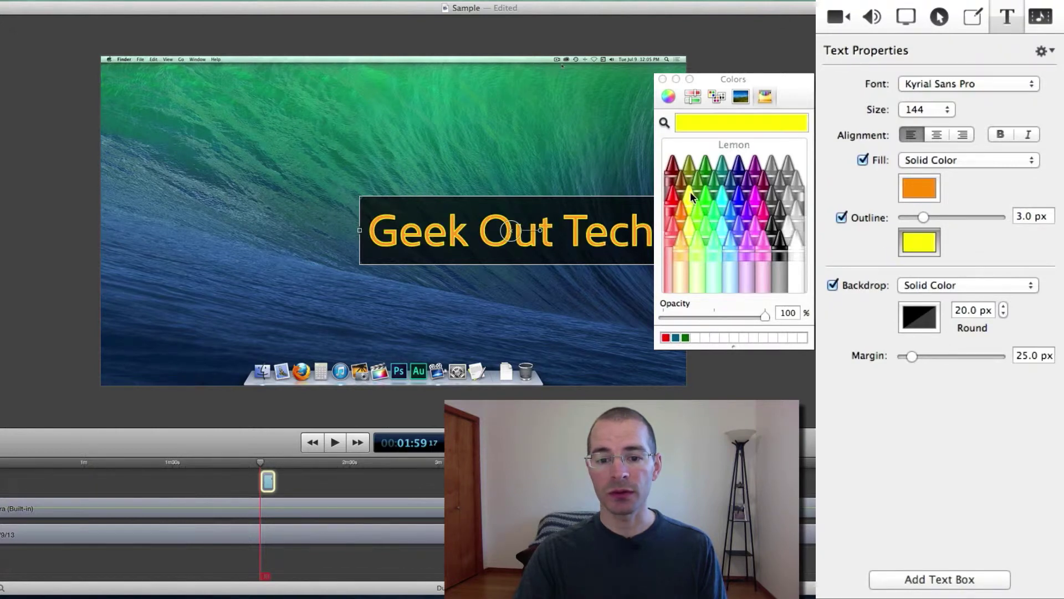
{"action": "left_click", "coordinate": [662, 79]}
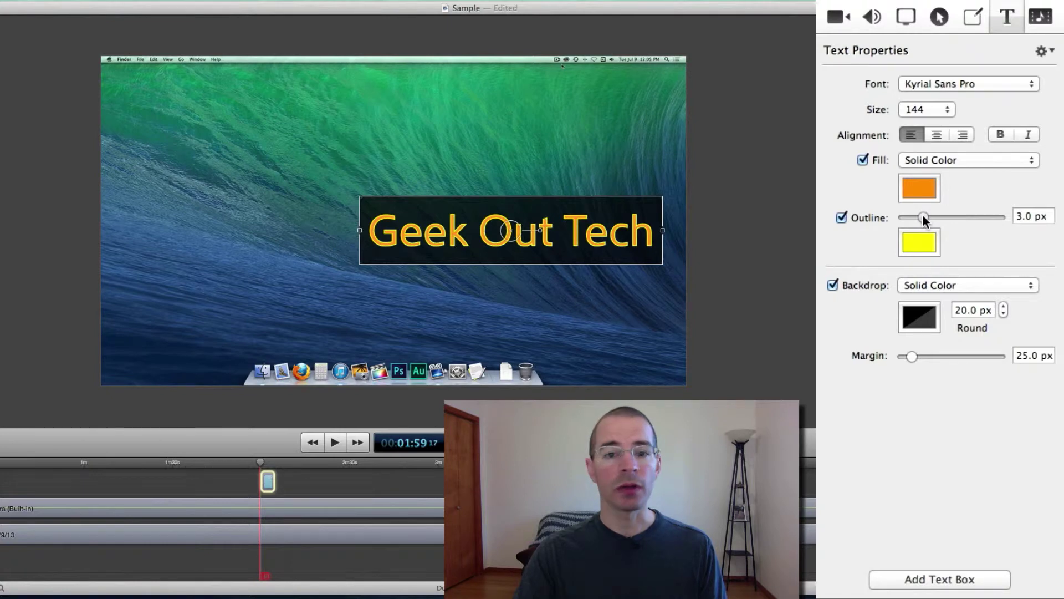
{"action": "mouse_move", "coordinate": [922, 214]}
{"action": "left_mouse_down"}
{"action": "mouse_move", "coordinate": [992, 218]}
{"action": "mouse_move", "coordinate": [894, 217]}
{"action": "mouse_move", "coordinate": [918, 217]}
{"action": "left_mouse_up"}
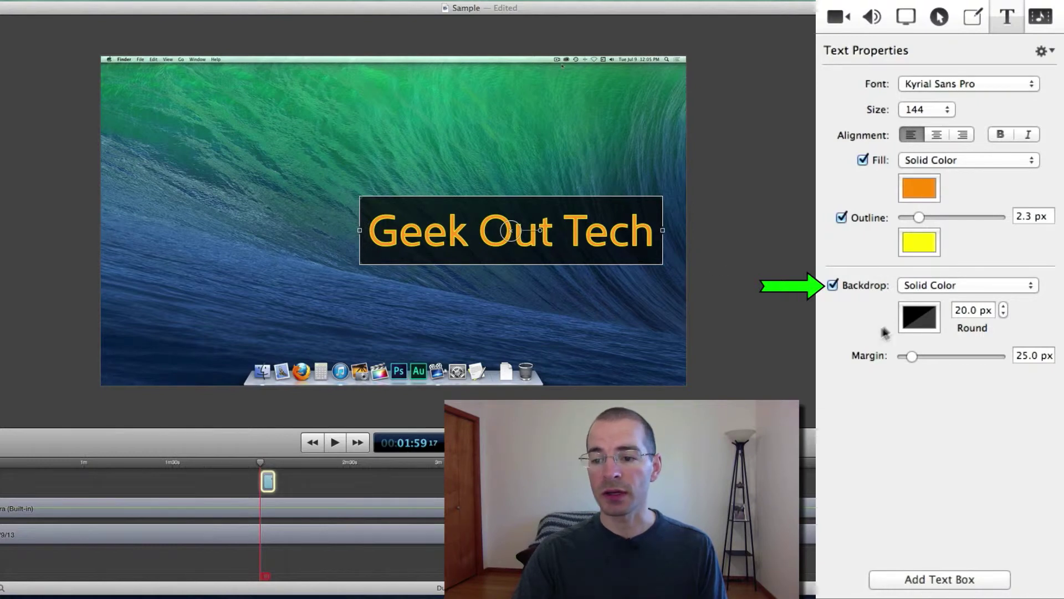
{"action": "left_click", "coordinate": [915, 317]}
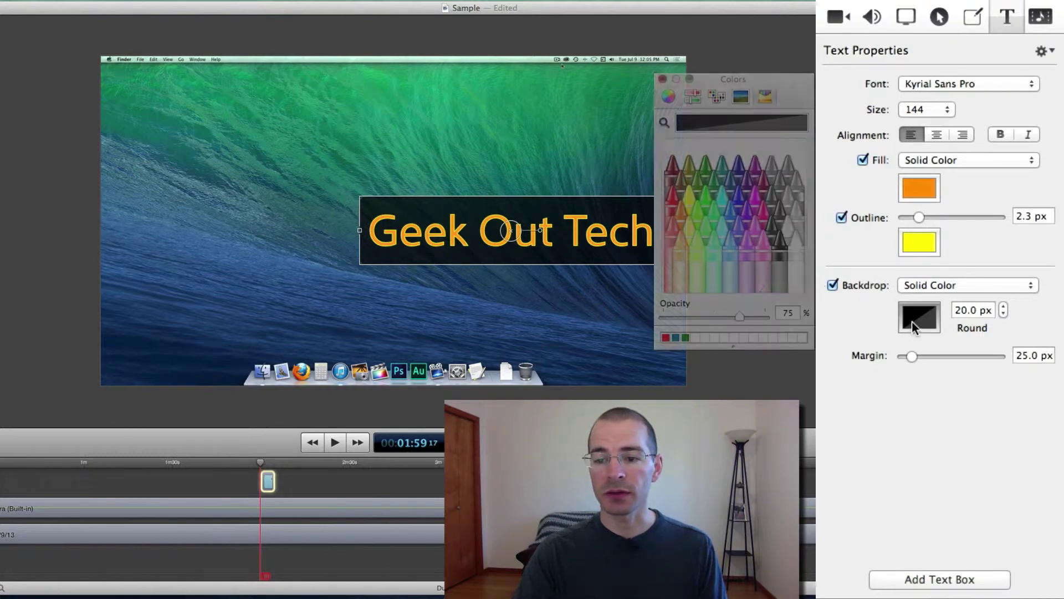
{"action": "left_click", "coordinate": [727, 205]}
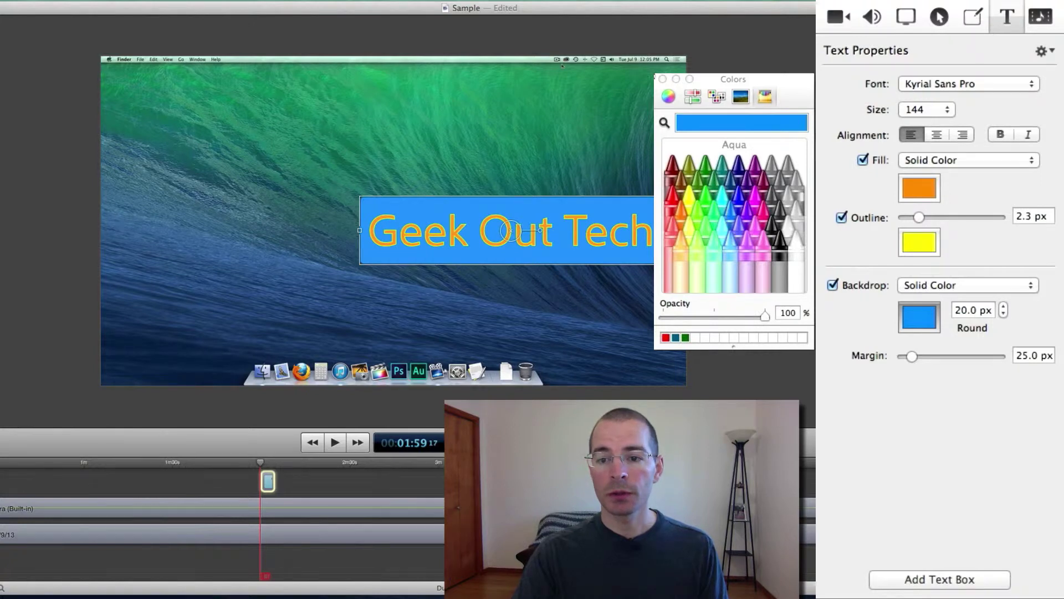
Step: Set the backdrop to Image Fill, cancelling the image chooser without picking a file
{"action": "left_click", "coordinate": [663, 79]}
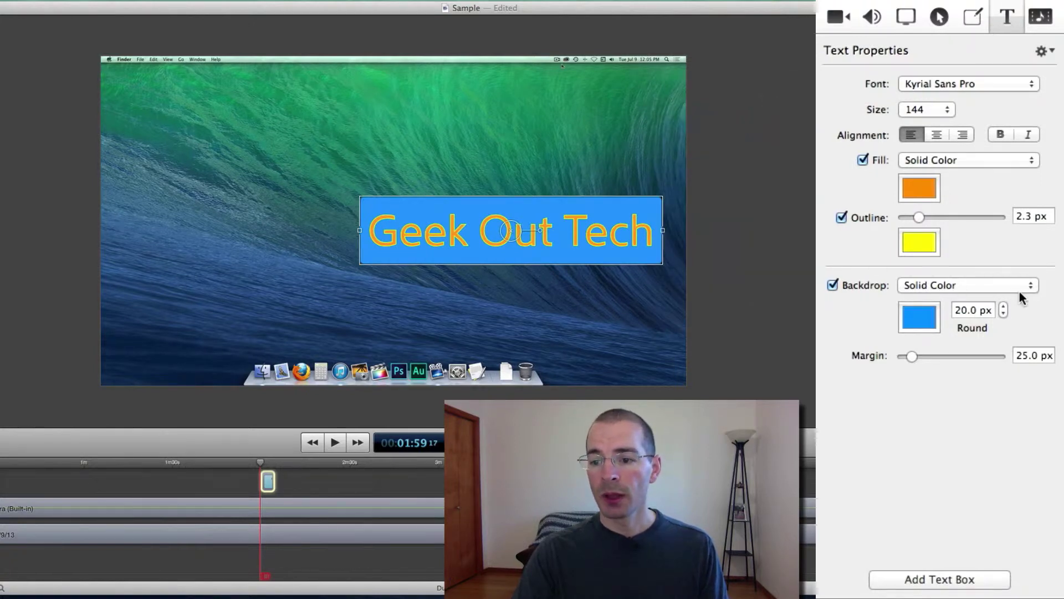
{"action": "left_click", "coordinate": [982, 283]}
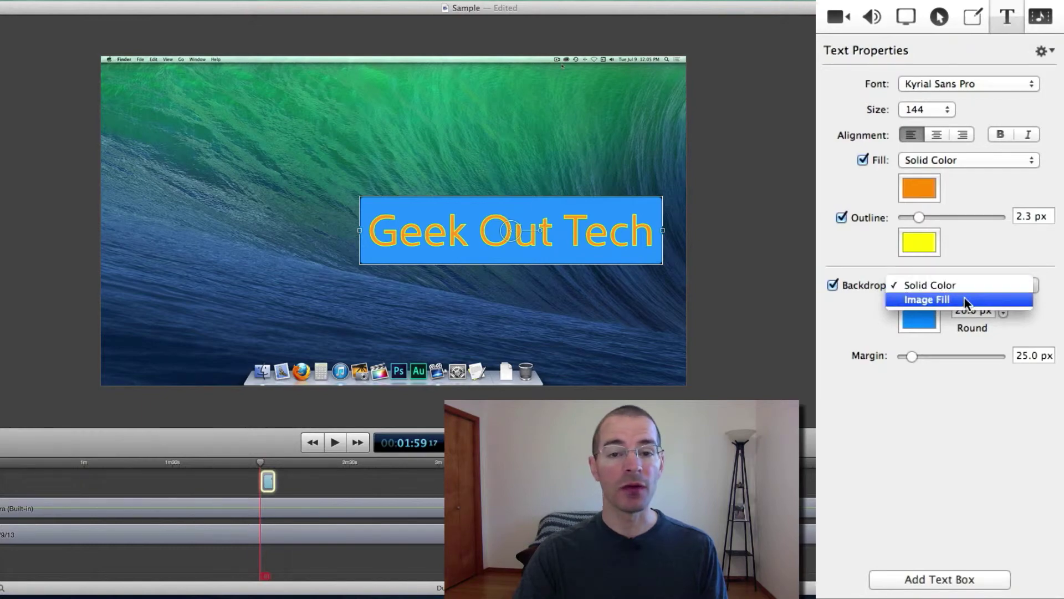
{"action": "left_click", "coordinate": [964, 299]}
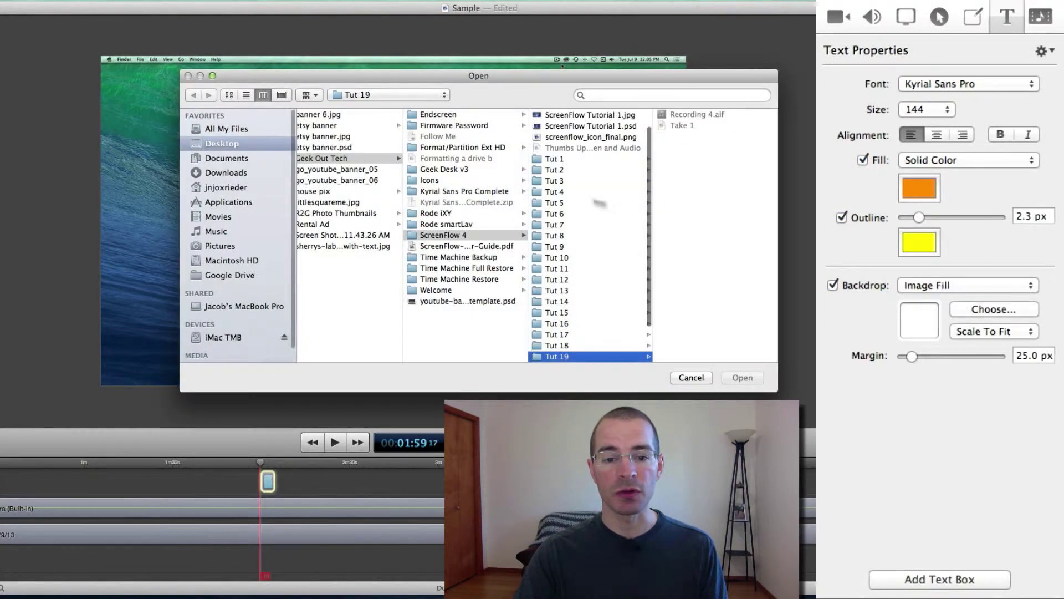
{"action": "left_click", "coordinate": [684, 377]}
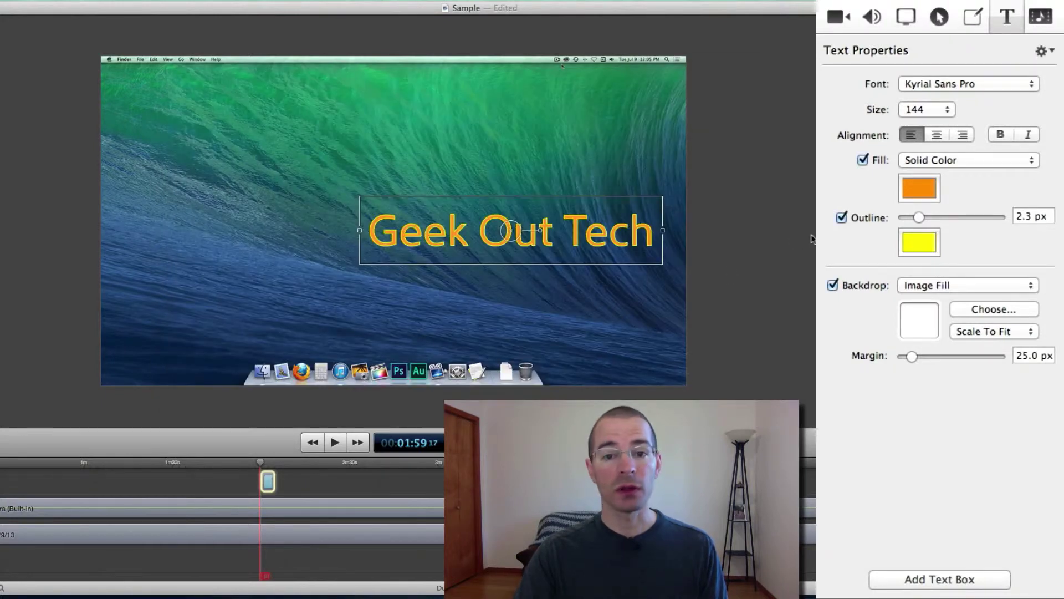
{"action": "left_click", "coordinate": [979, 331]}
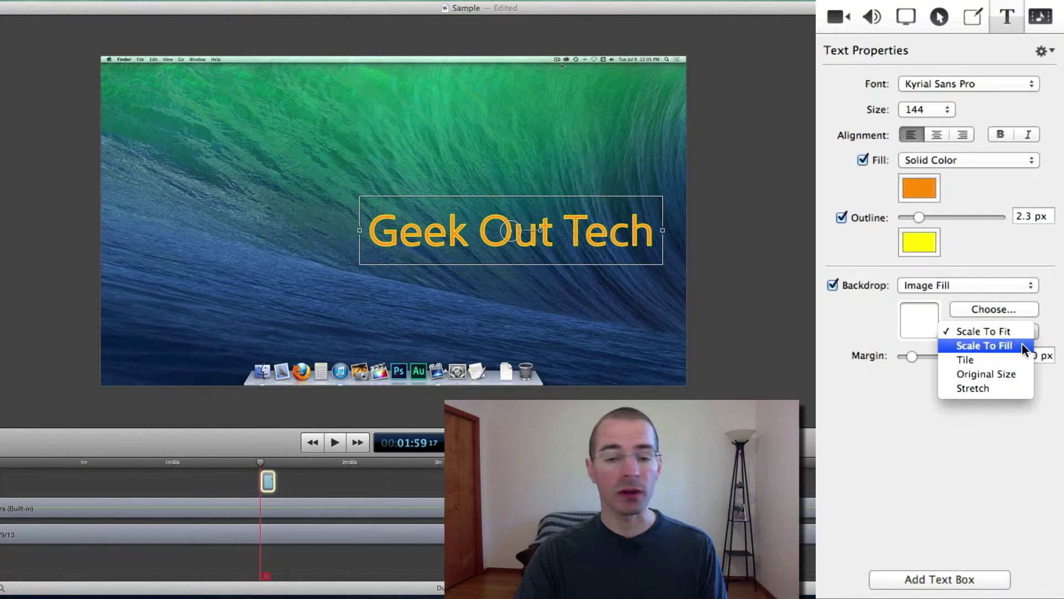
{"action": "left_click", "coordinate": [1019, 308]}
{"action": "left_click", "coordinate": [1017, 308]}
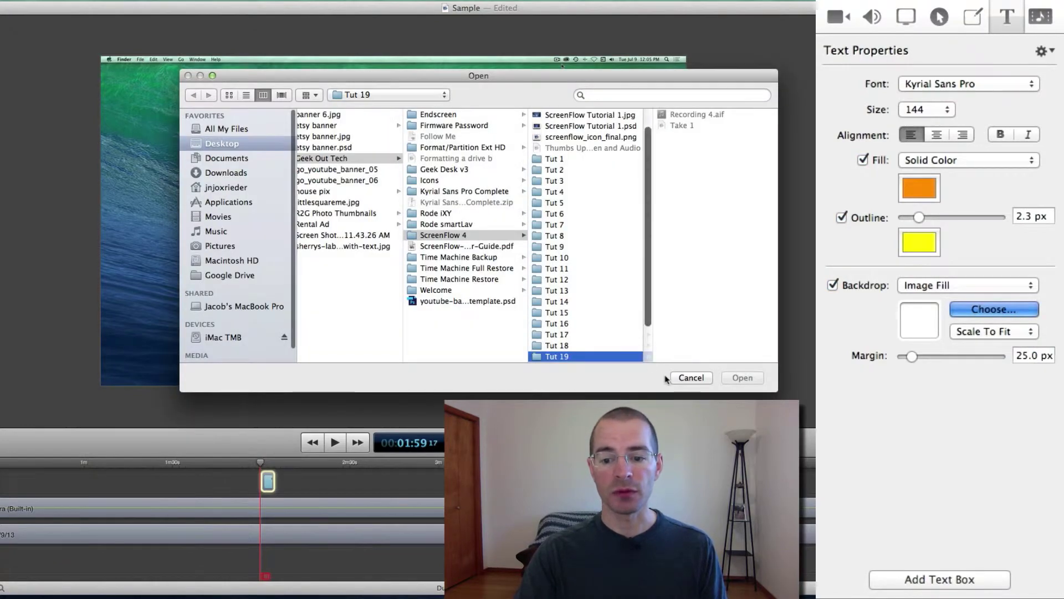
{"action": "left_click", "coordinate": [688, 375]}
{"action": "left_click", "coordinate": [1003, 285]}
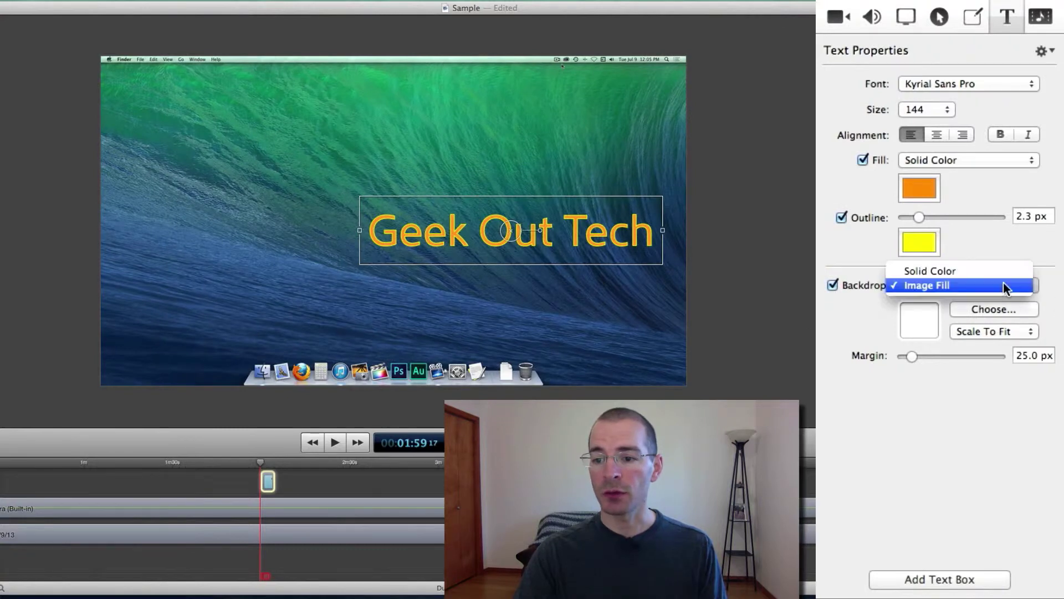
Step: Restore the solid blue backdrop and bring its corner rounding down to 0 px
{"action": "left_click", "coordinate": [985, 270]}
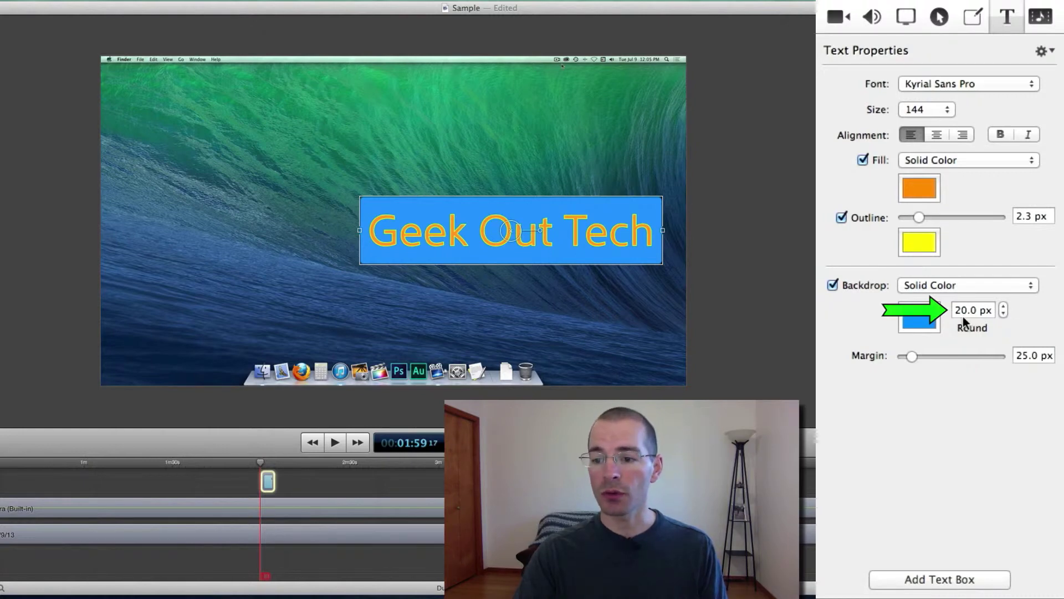
{"action": "left_click", "coordinate": [1003, 314]}
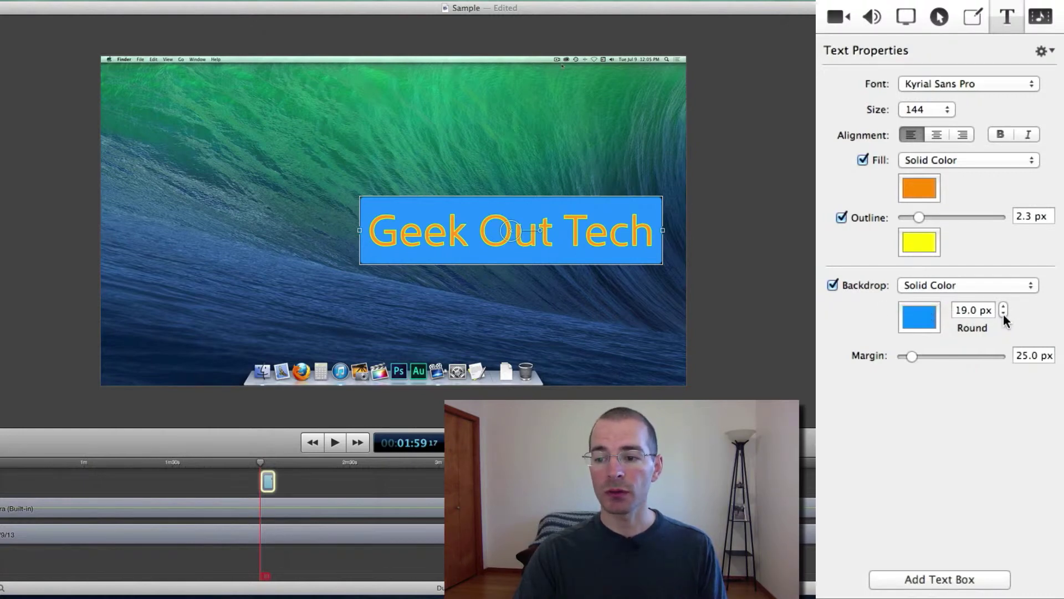
{"action": "left_click", "coordinate": [1003, 314]}
{"action": "triple_click", "coordinate": [987, 314]}
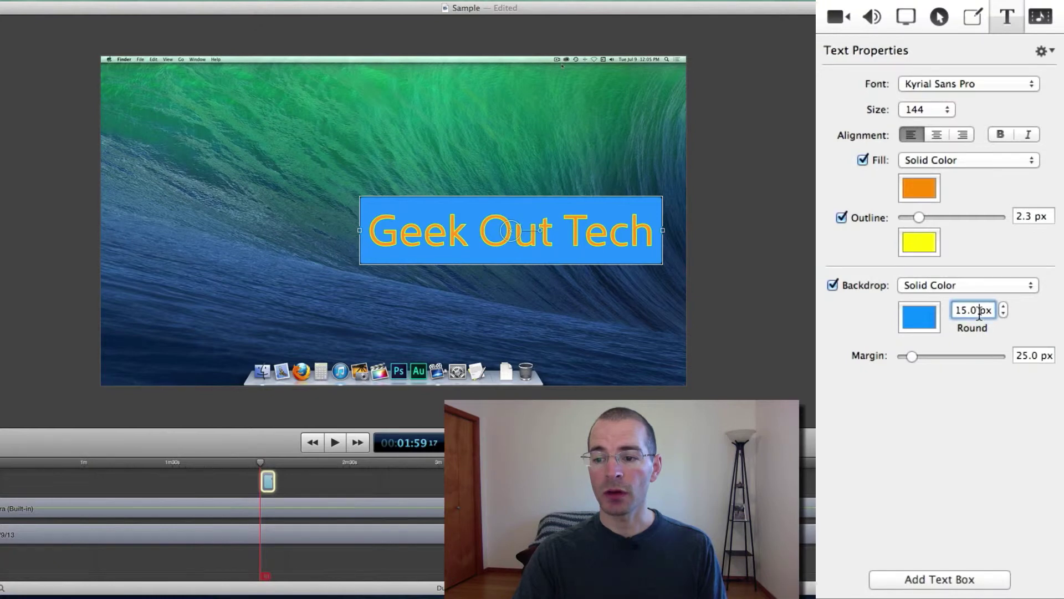
{"action": "type", "text": "100"}
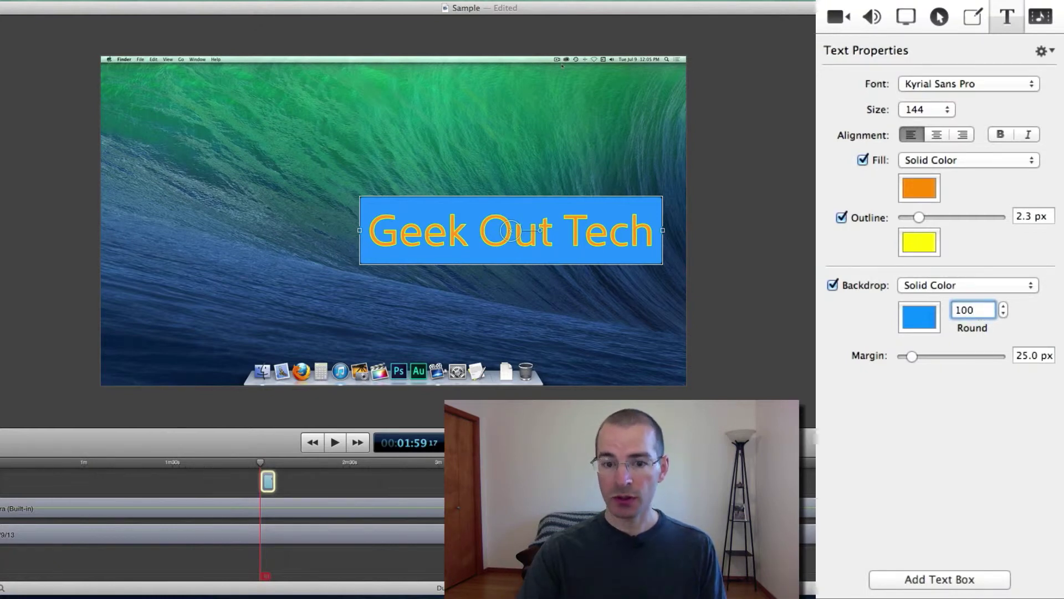
{"action": "key", "text": "Return"}
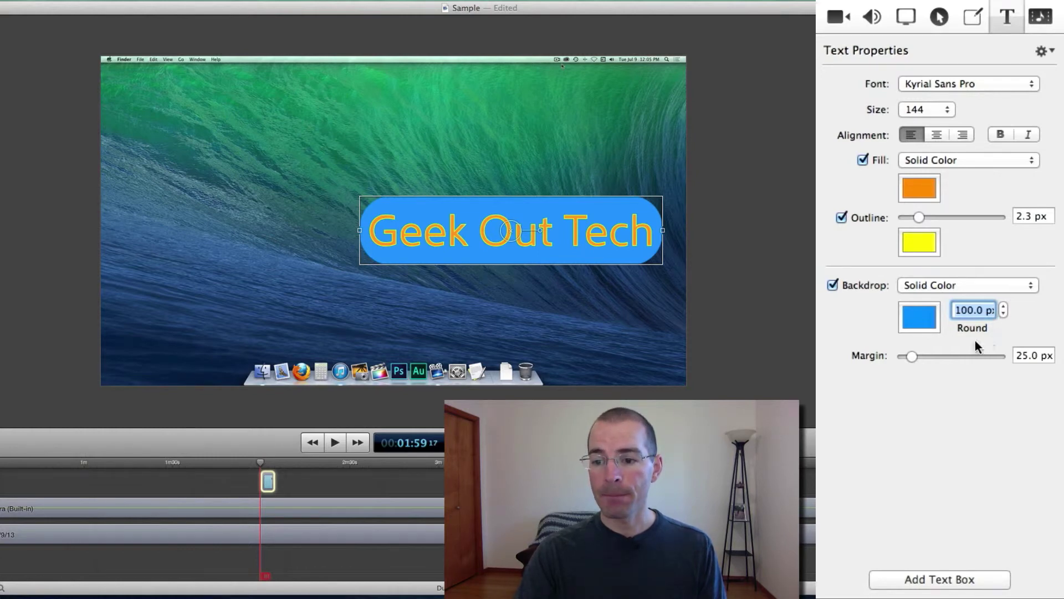
{"action": "left_click", "coordinate": [1003, 313]}
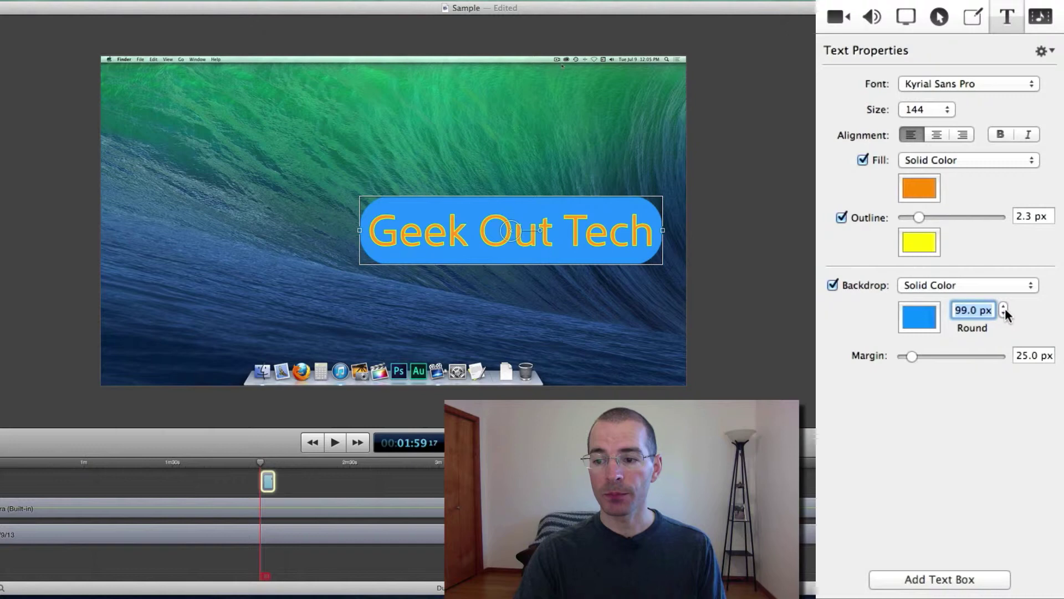
{"action": "left_click", "coordinate": [1002, 306]}
{"action": "left_click", "coordinate": [1003, 306]}
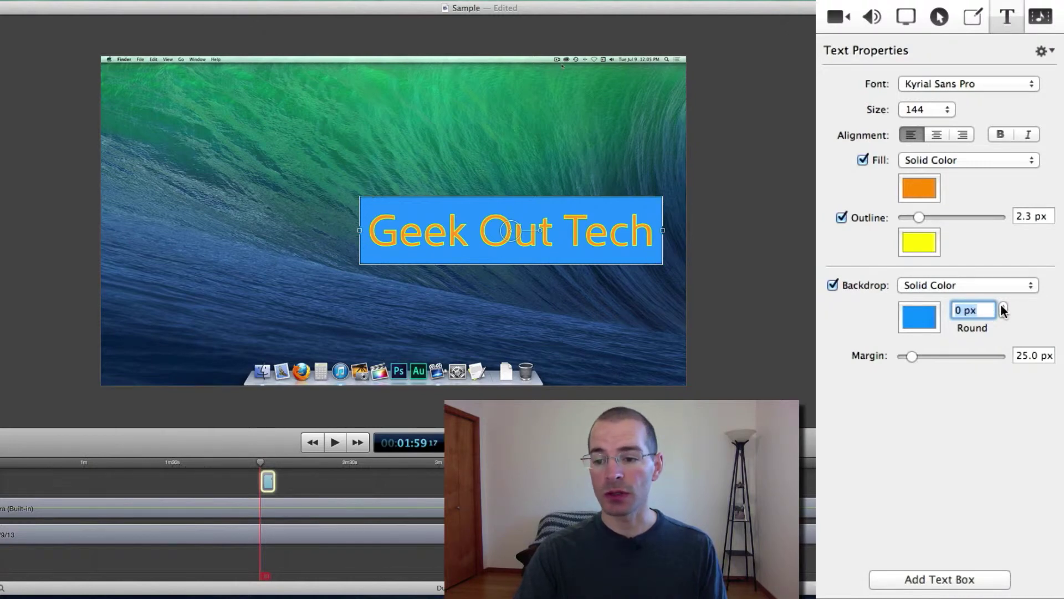
Step: Reduce the backdrop margin to 13.6 px and move the box to the upper left
{"action": "left_click", "coordinate": [915, 357]}
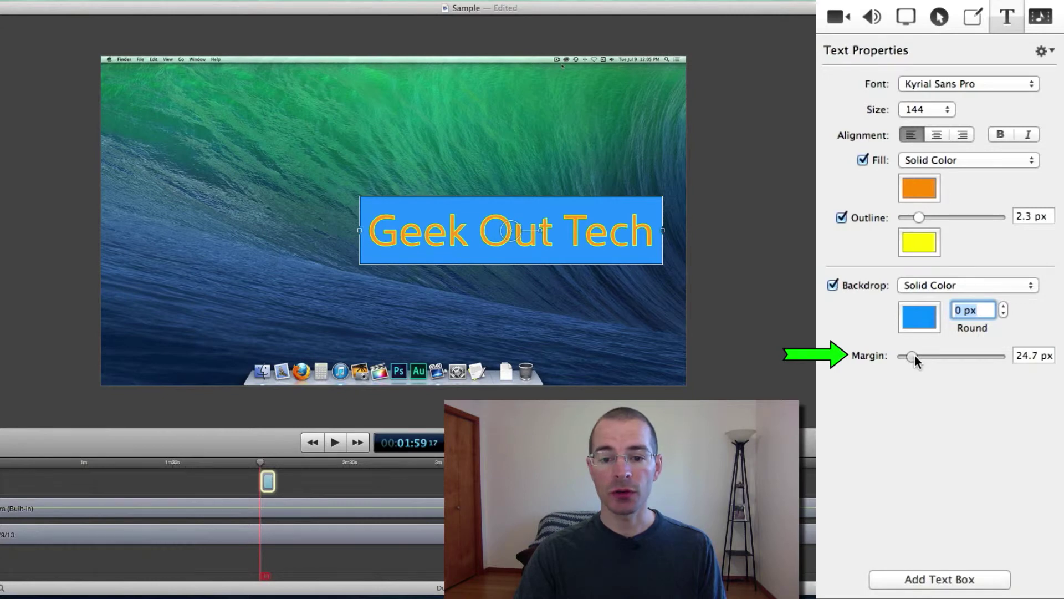
{"action": "mouse_move", "coordinate": [915, 356]}
{"action": "left_mouse_down"}
{"action": "mouse_move", "coordinate": [936, 356]}
{"action": "mouse_move", "coordinate": [910, 358]}
{"action": "left_mouse_up"}
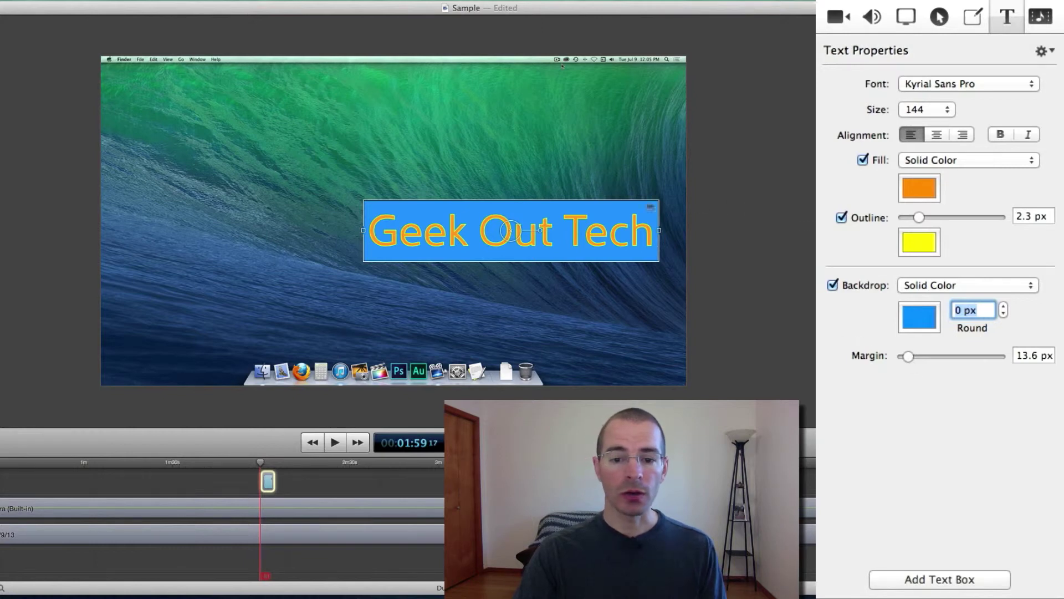
{"action": "left_click_drag", "start_coordinate": [557, 225], "coordinate": [364, 141]}
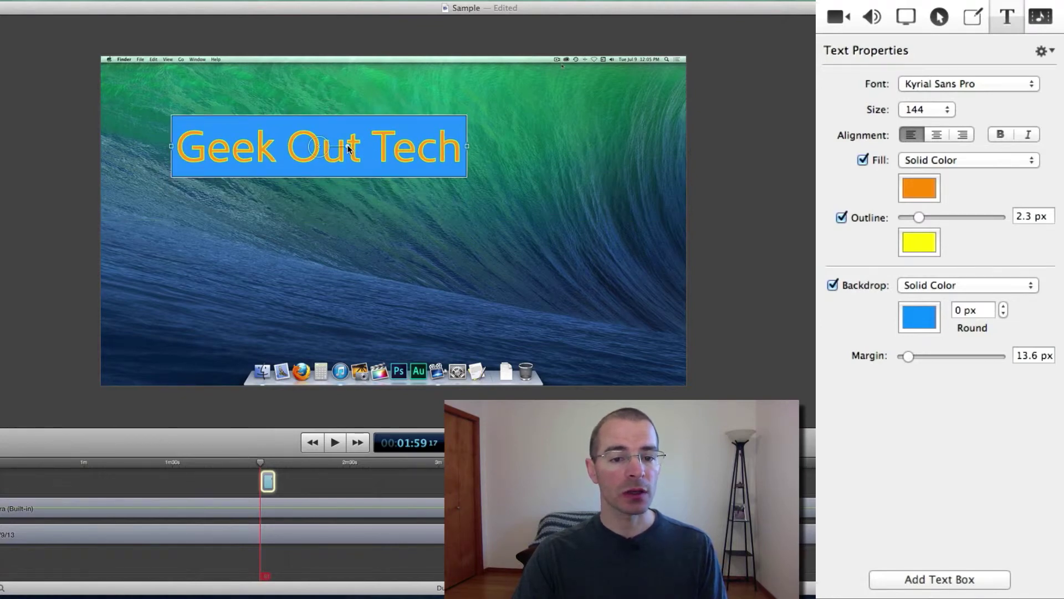
Step: Tilt the box, widen it on both sides, and centre-align its text
{"action": "left_click_drag", "start_coordinate": [348, 149], "coordinate": [613, 107]}
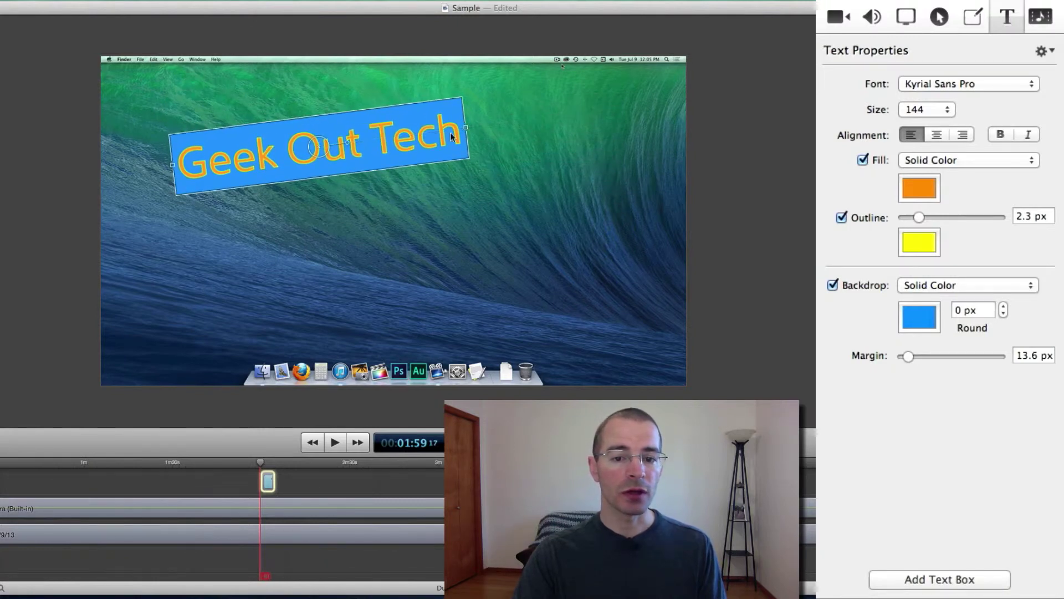
{"action": "left_click_drag", "start_coordinate": [464, 128], "coordinate": [517, 117]}
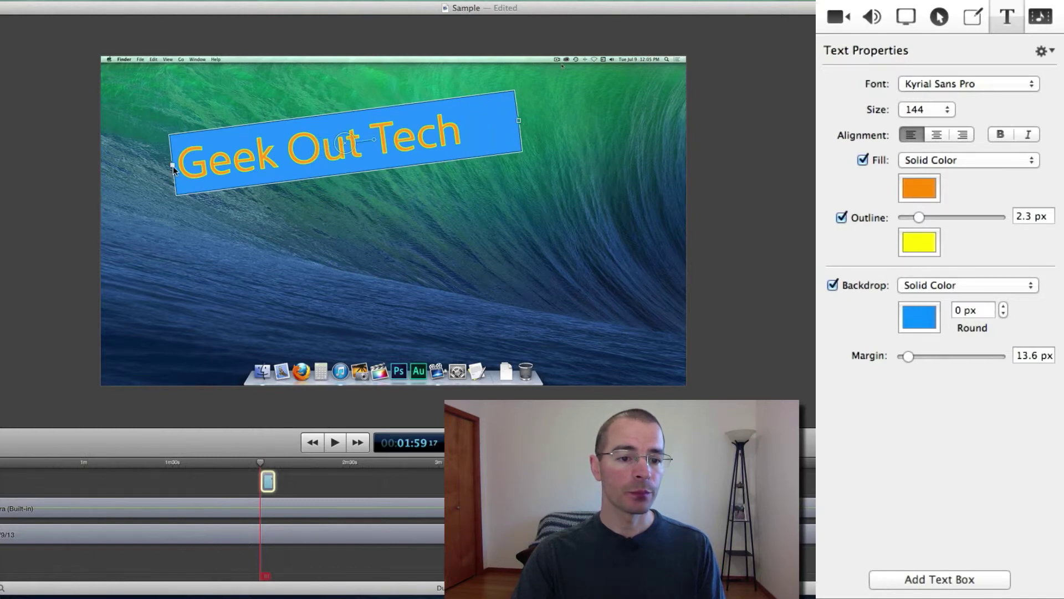
{"action": "left_click_drag", "start_coordinate": [174, 170], "coordinate": [121, 176]}
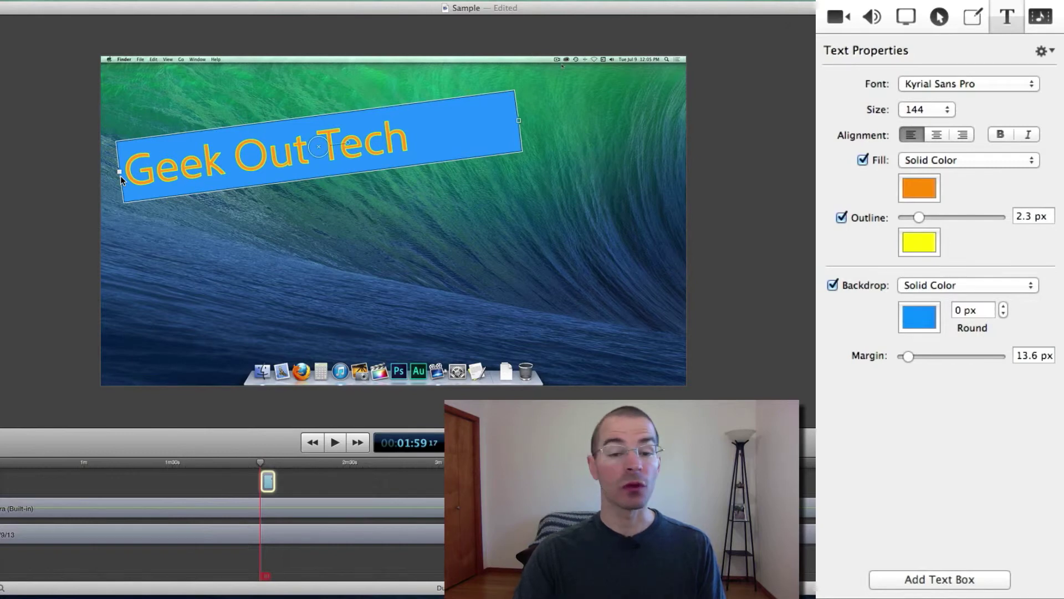
{"action": "left_click", "coordinate": [940, 136]}
{"action": "left_click", "coordinate": [961, 136]}
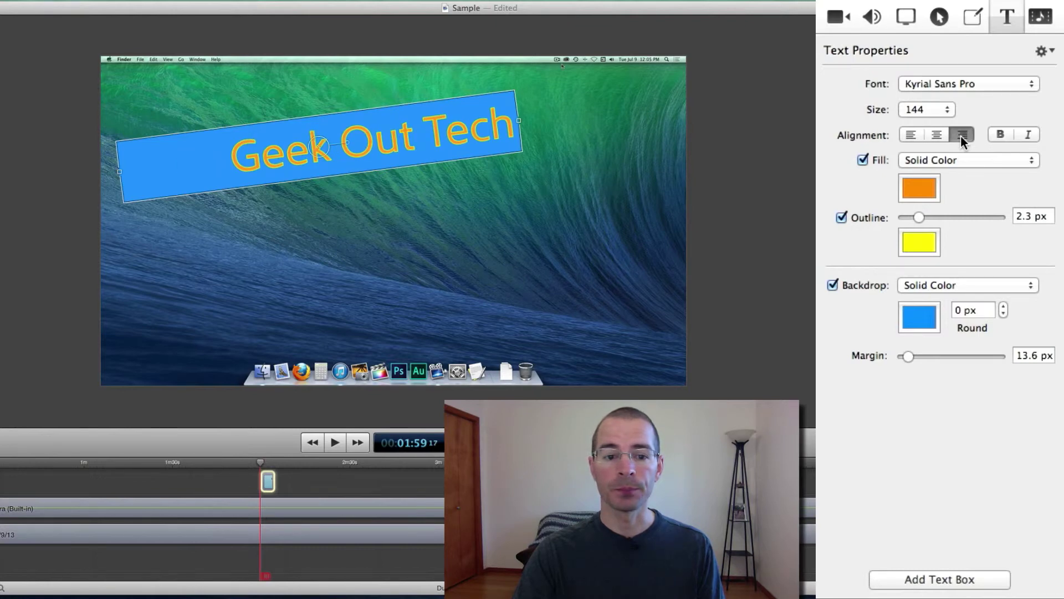
{"action": "left_click", "coordinate": [936, 135]}
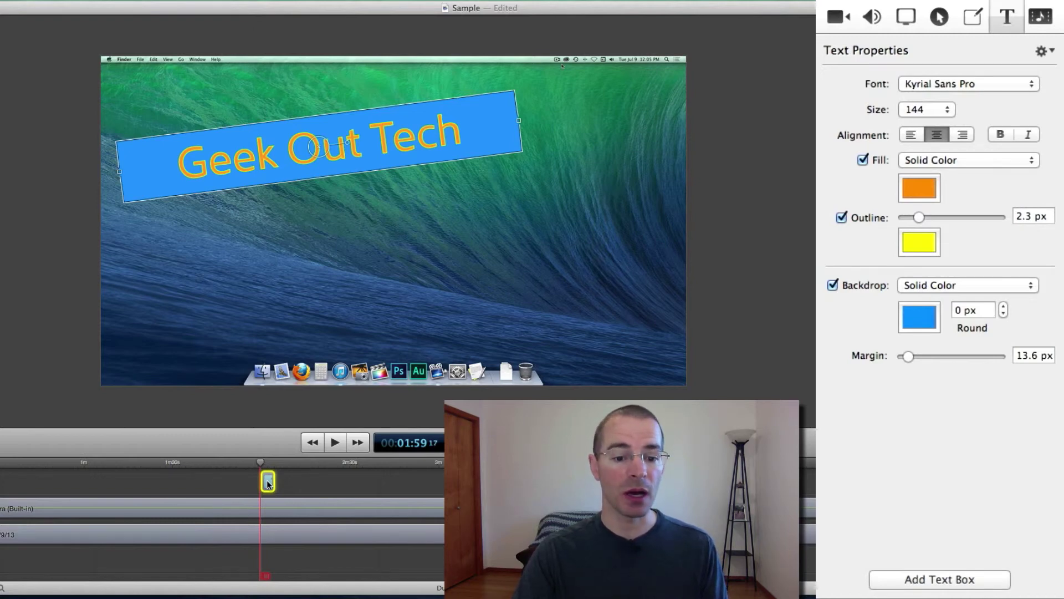
Step: Zoom the timeline in four steps and scroll to centre the Geek Out Tech clip
{"action": "left_click", "coordinate": [3, 589]}
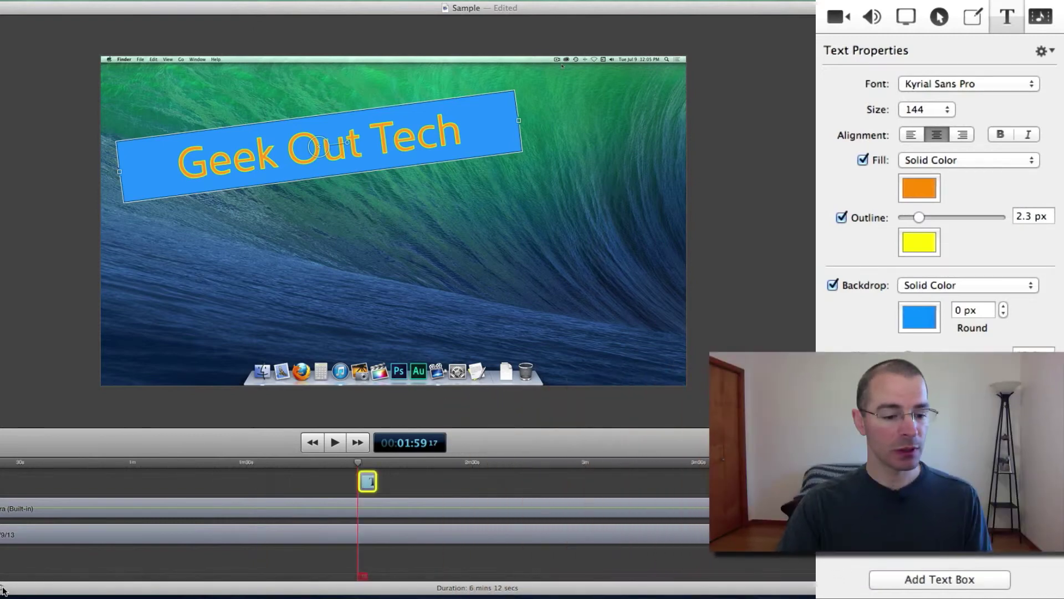
{"action": "left_click", "coordinate": [3, 589]}
{"action": "left_click", "coordinate": [3, 590]}
{"action": "left_click", "coordinate": [3, 590]}
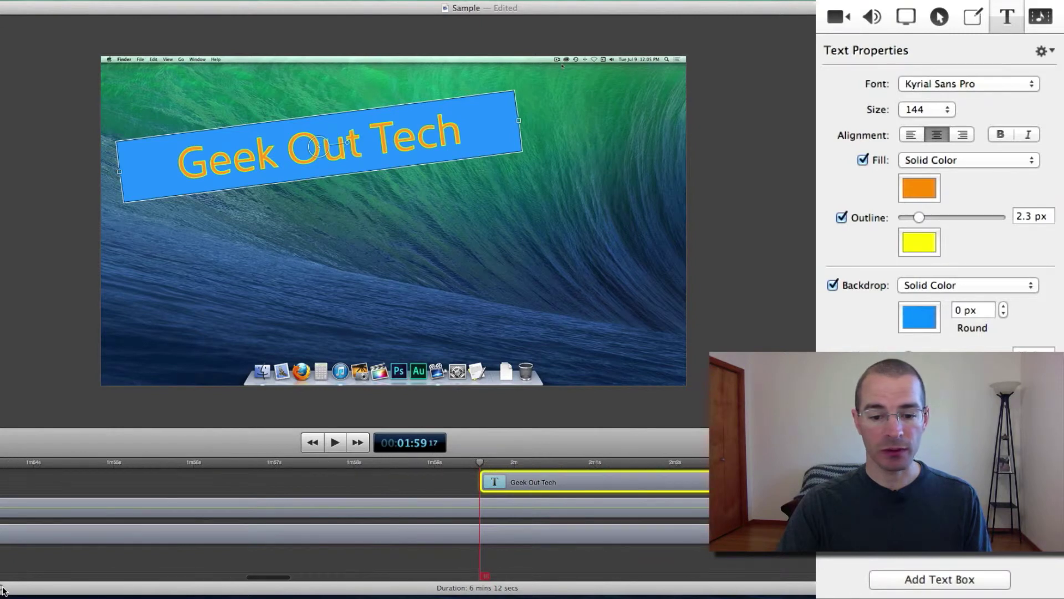
{"action": "scroll", "coordinate": [340, 492], "scroll_direction": "right", "scroll_amount": 3}
{"action": "scroll", "coordinate": [339, 492], "scroll_direction": "right", "scroll_amount": 2}
{"action": "scroll", "coordinate": [339, 492], "scroll_direction": "left", "scroll_amount": 3}
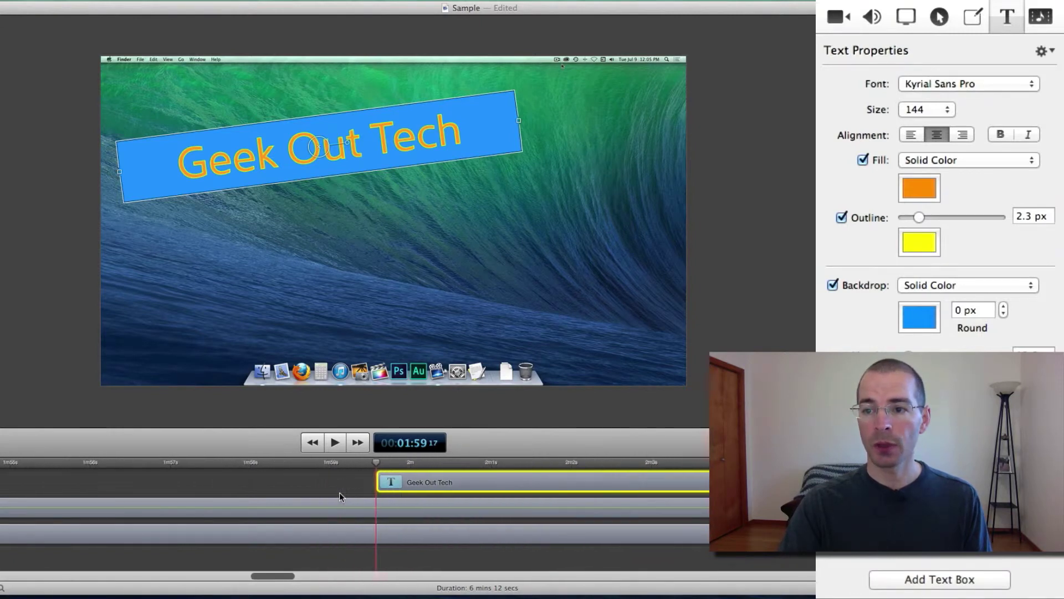
Step: Add a video action to the Geek Out Tech clip and place the playhead at its end
{"action": "left_click", "coordinate": [838, 20]}
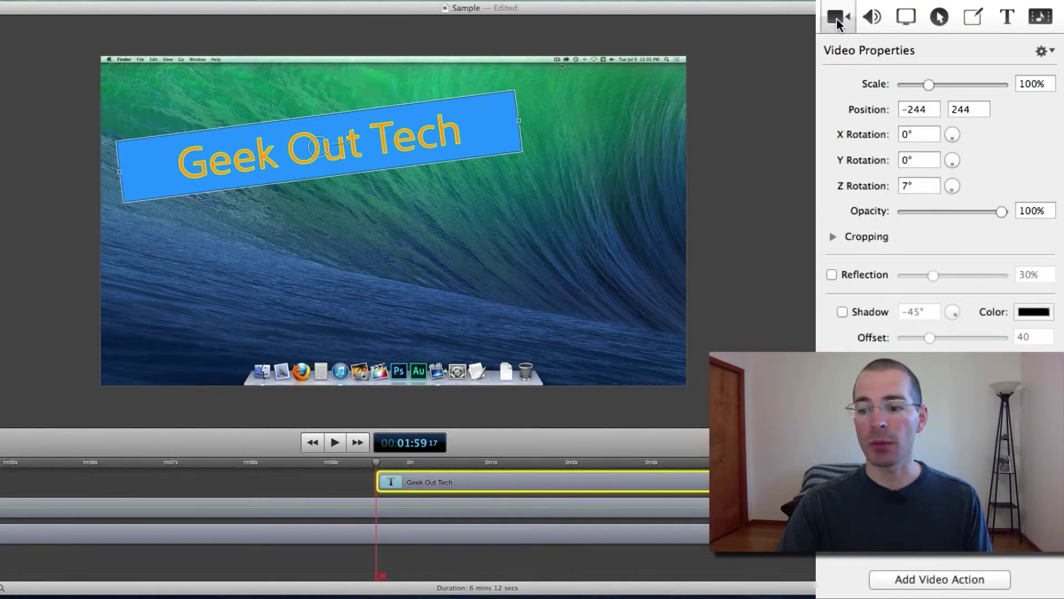
{"action": "left_click", "coordinate": [959, 579]}
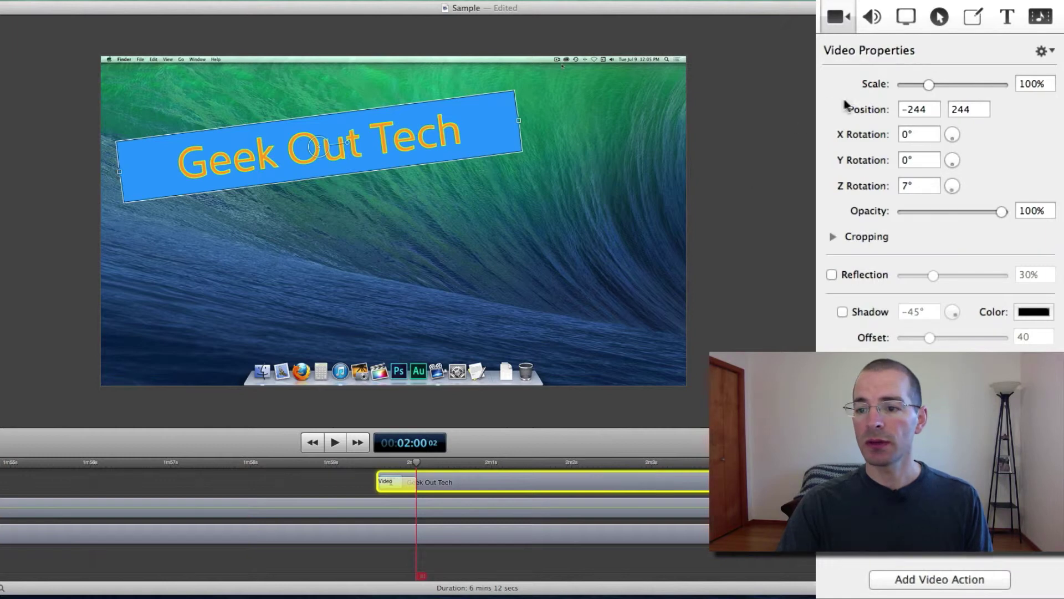
{"action": "left_click", "coordinate": [376, 465]}
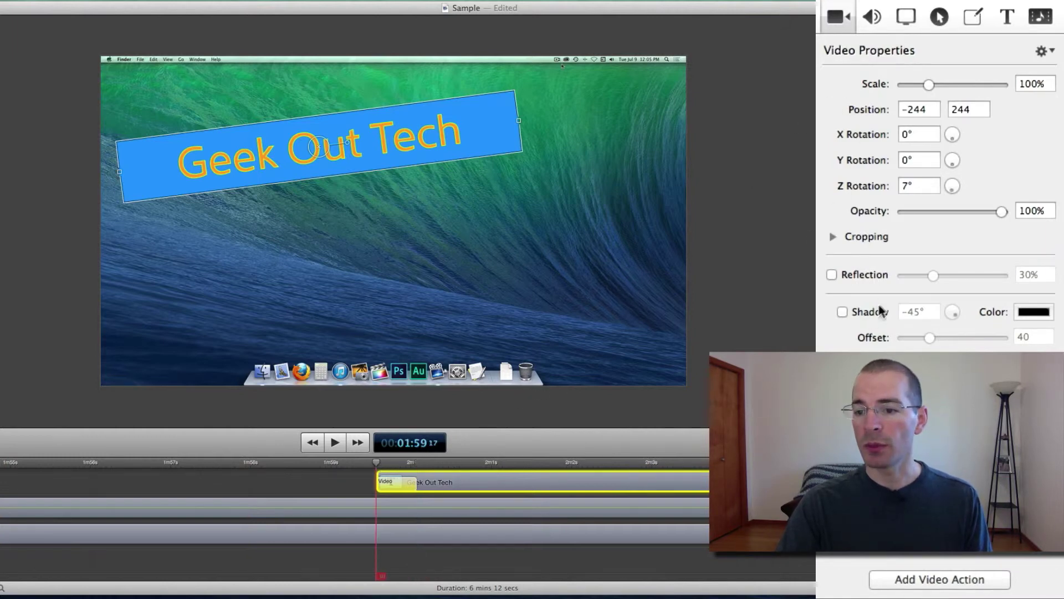
{"action": "left_click", "coordinate": [416, 464]}
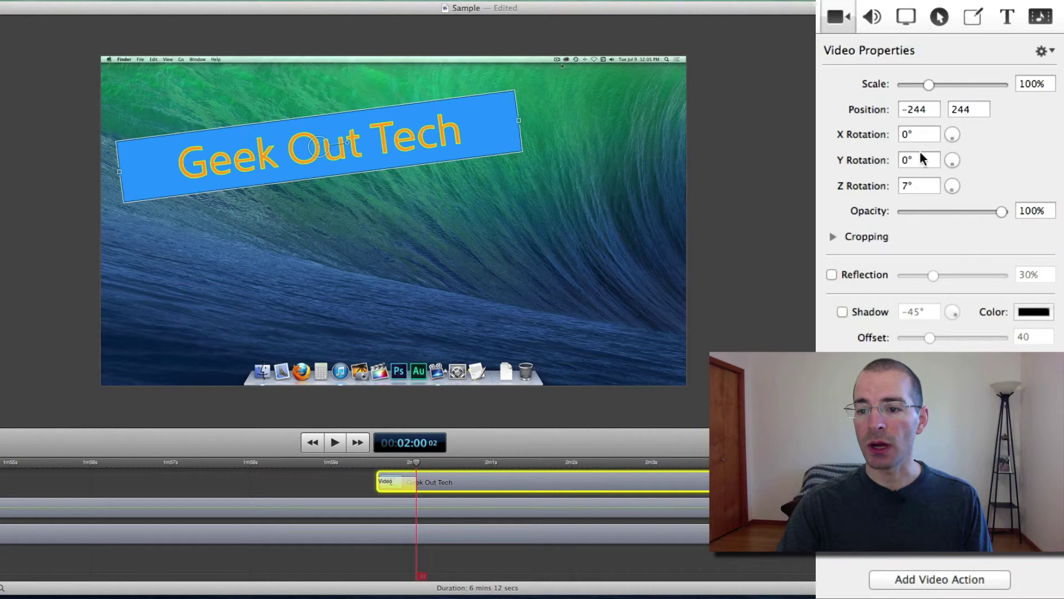
Step: Set the action's end Z Rotation to 360°, then return the playhead before the action
{"action": "left_click", "coordinate": [920, 185]}
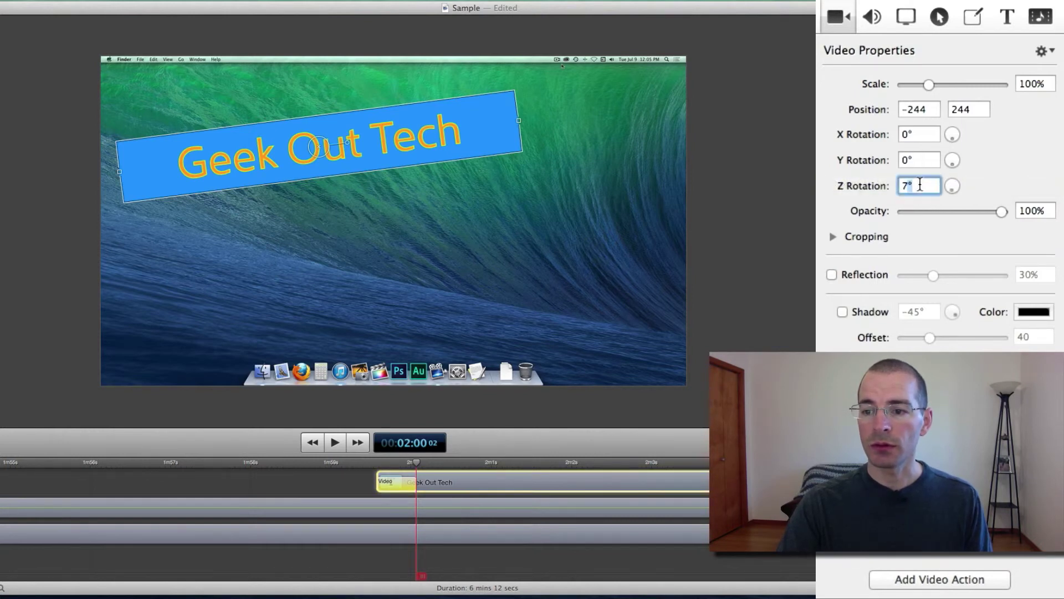
{"action": "key", "text": "BackSpace"}
{"action": "key", "text": "BackSpace"}
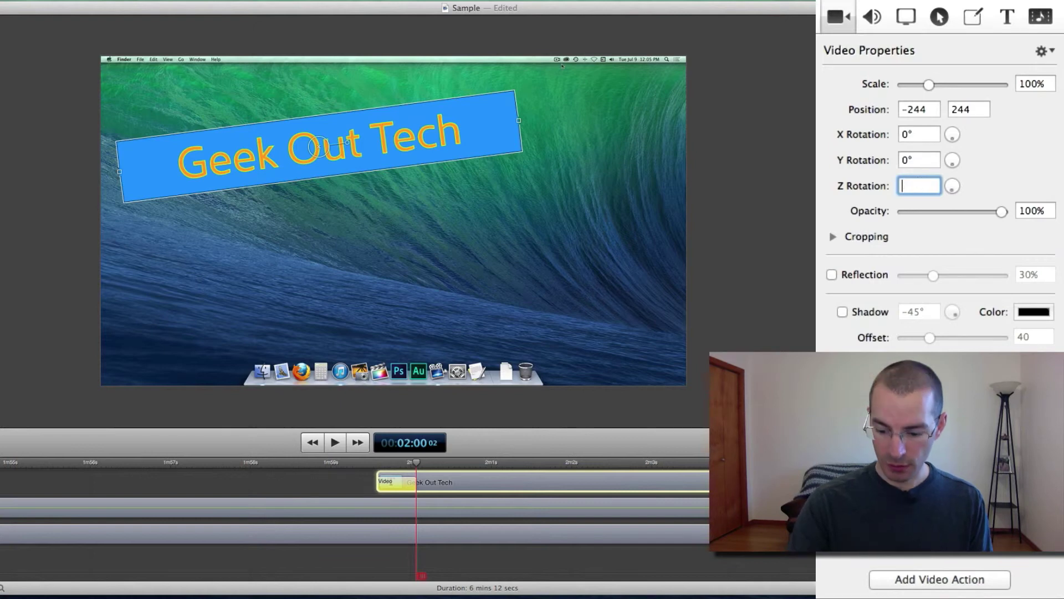
{"action": "type", "text": "360"}
{"action": "key", "text": "Return"}
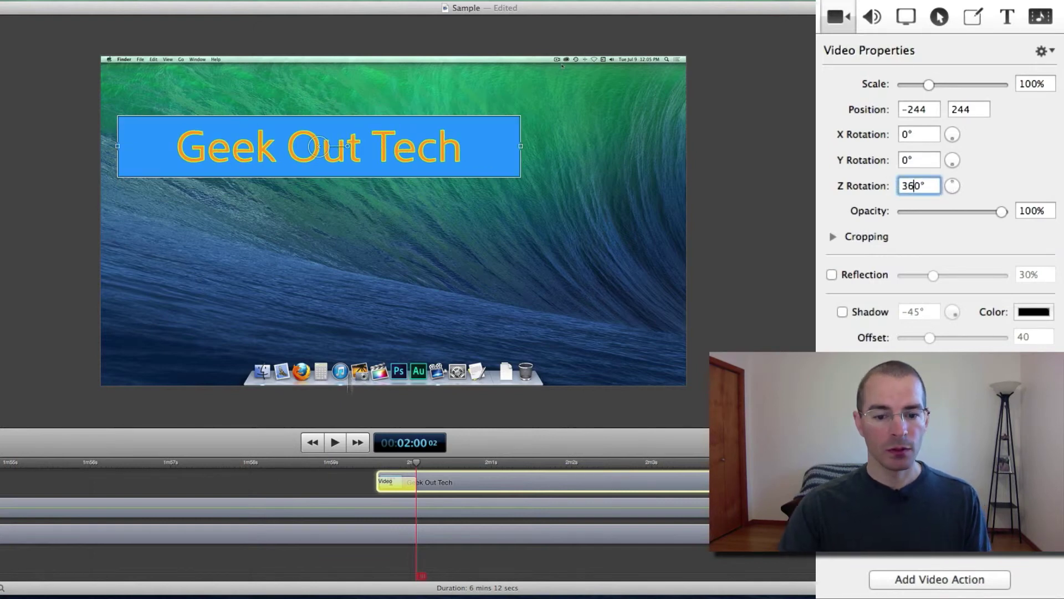
{"action": "left_click", "coordinate": [368, 463]}
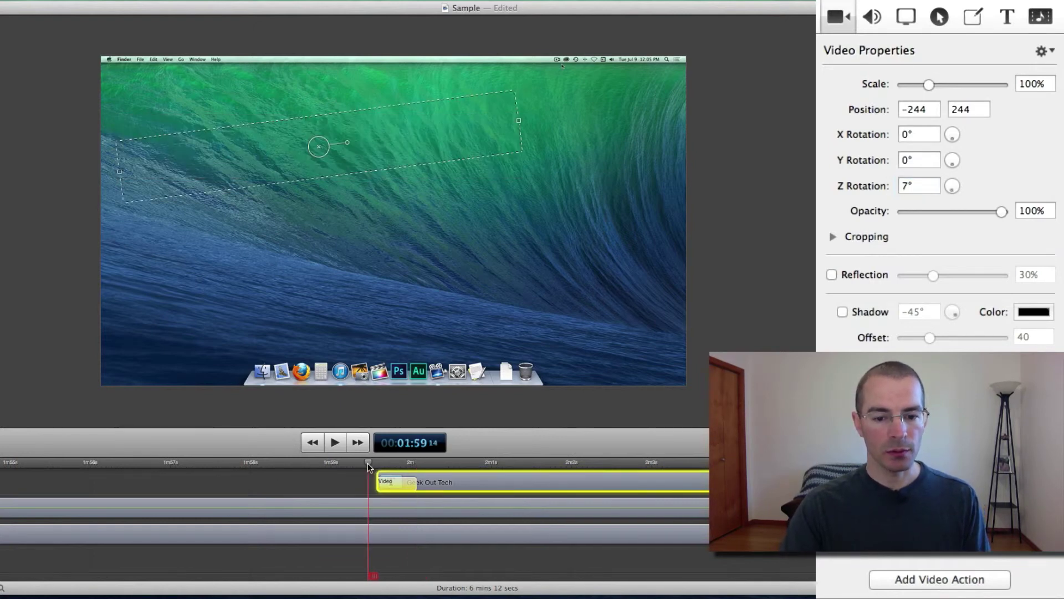
{"action": "key", "text": "space"}
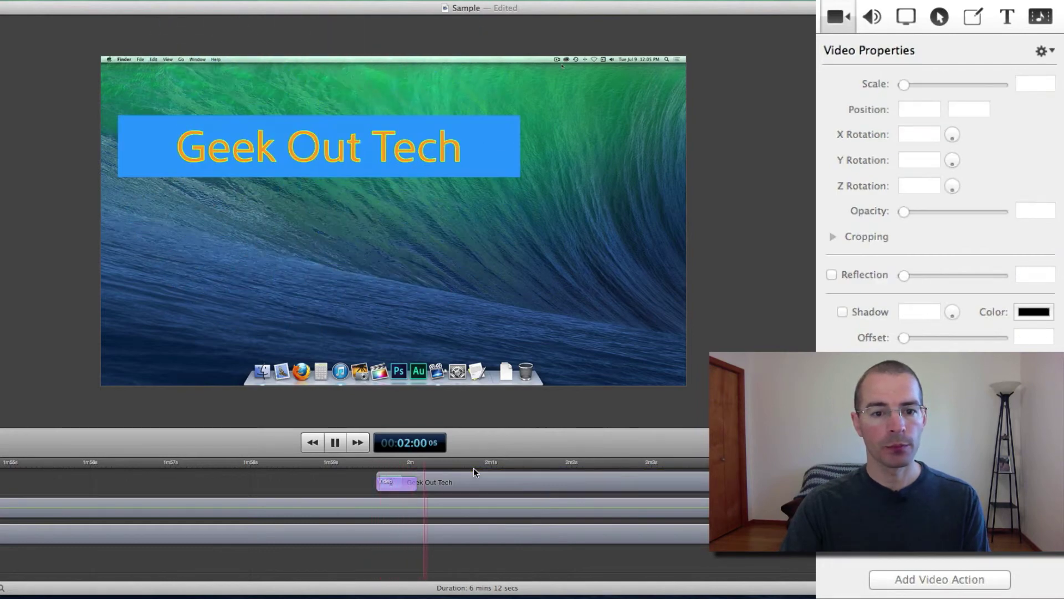
{"action": "key", "text": "space"}
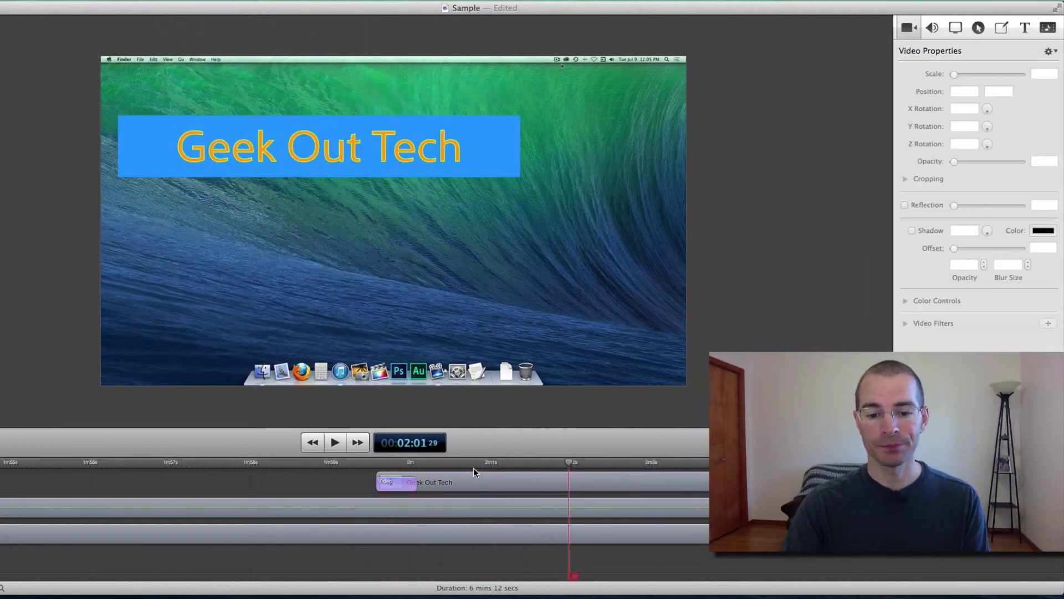